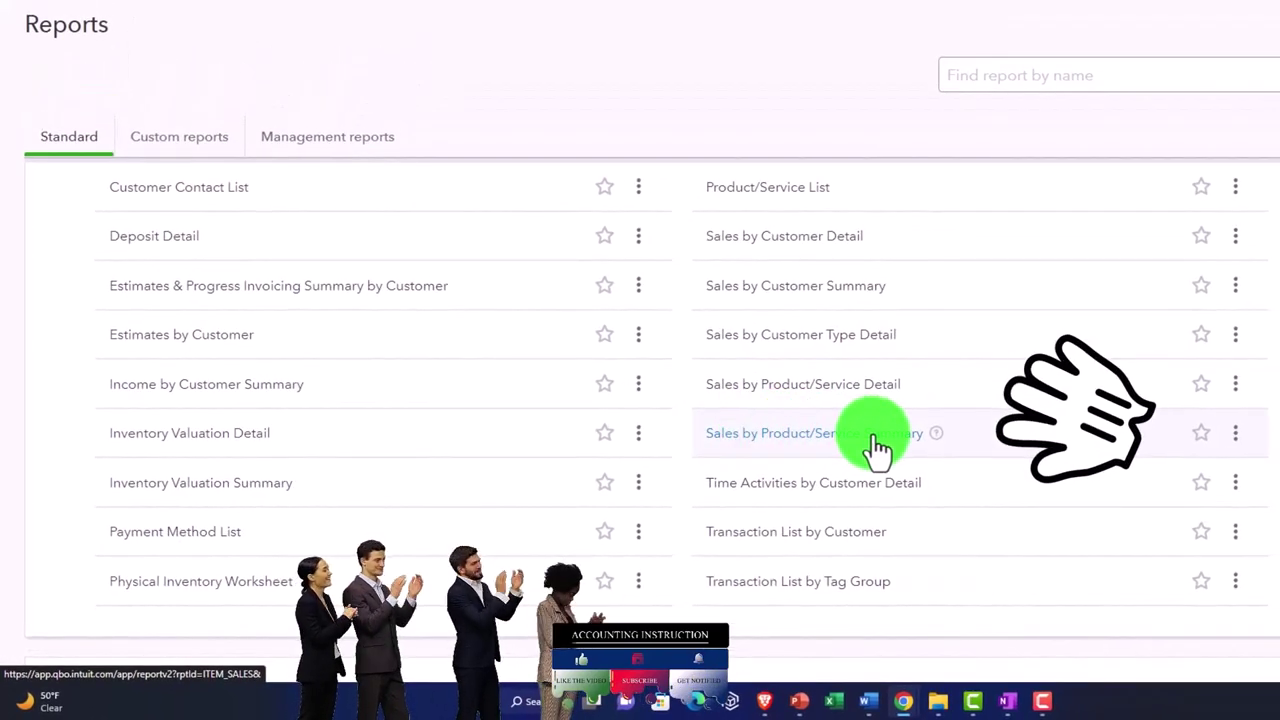
# Run the Sales by Product/Service Summary report for 01/01/2022 through 12/31/2022
pyautogui.click(877, 447)
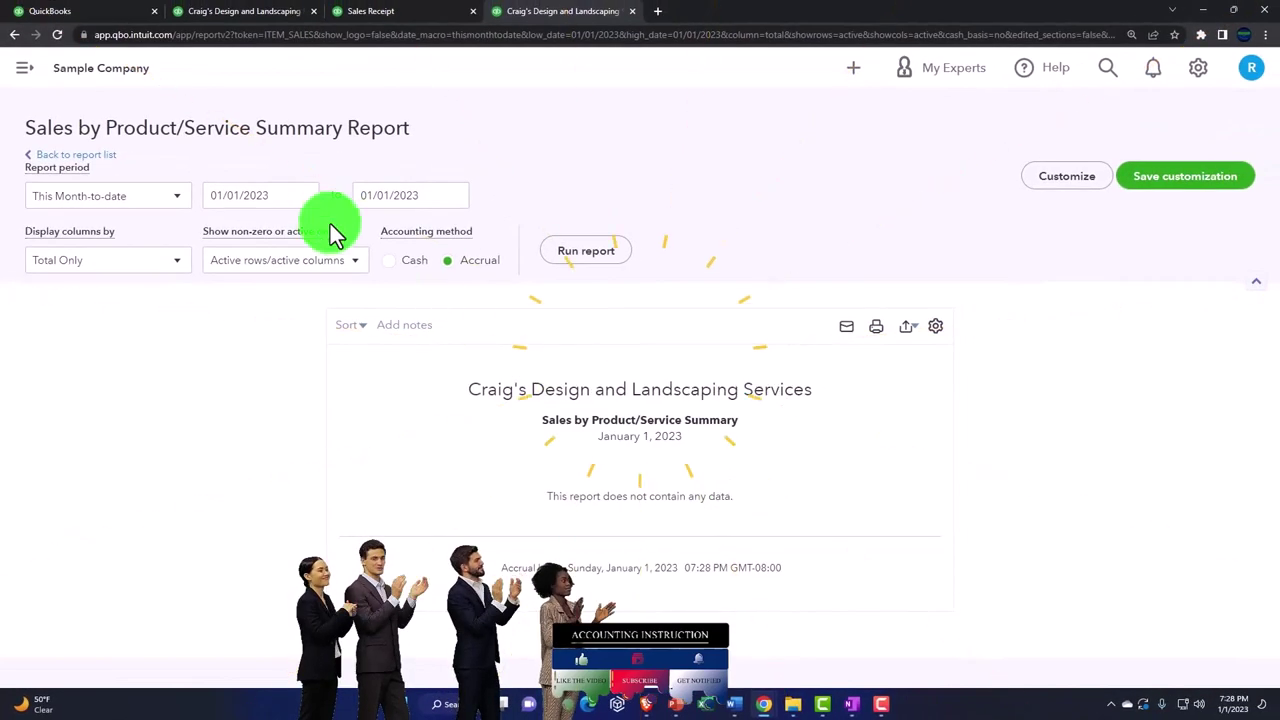
pyautogui.click(289, 193)
pyautogui.write('0')
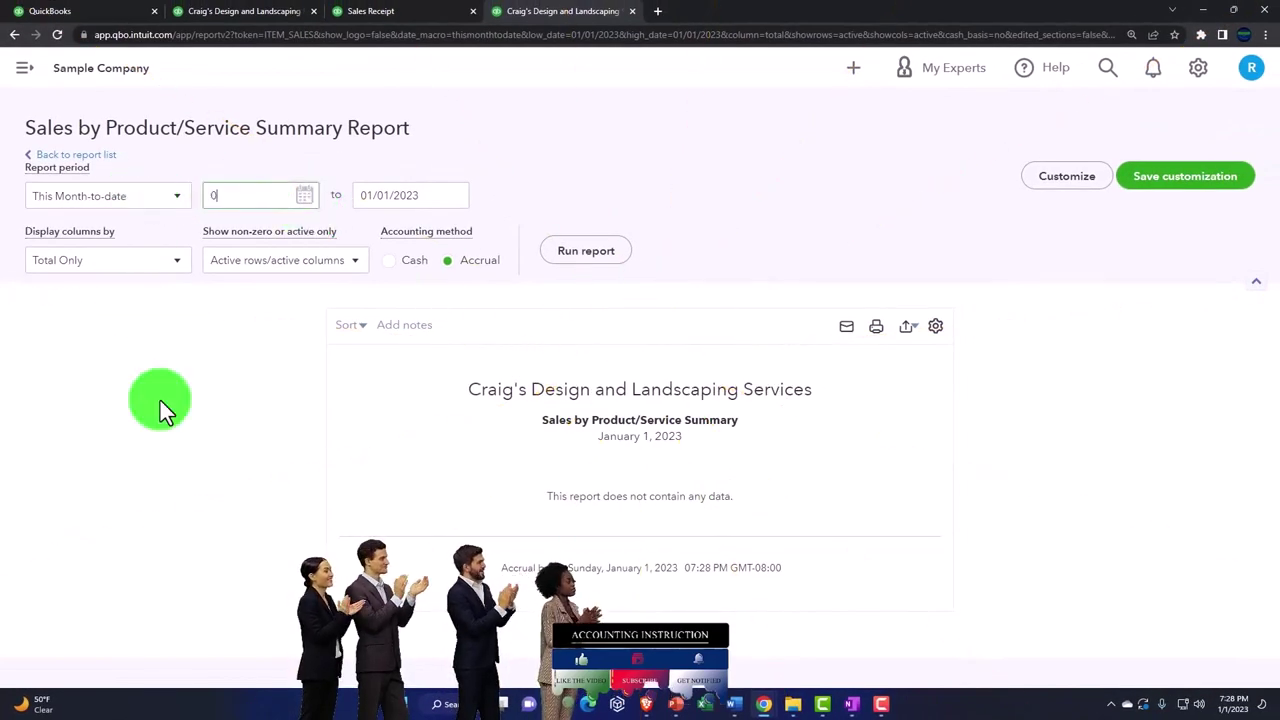
pyautogui.write('10122')
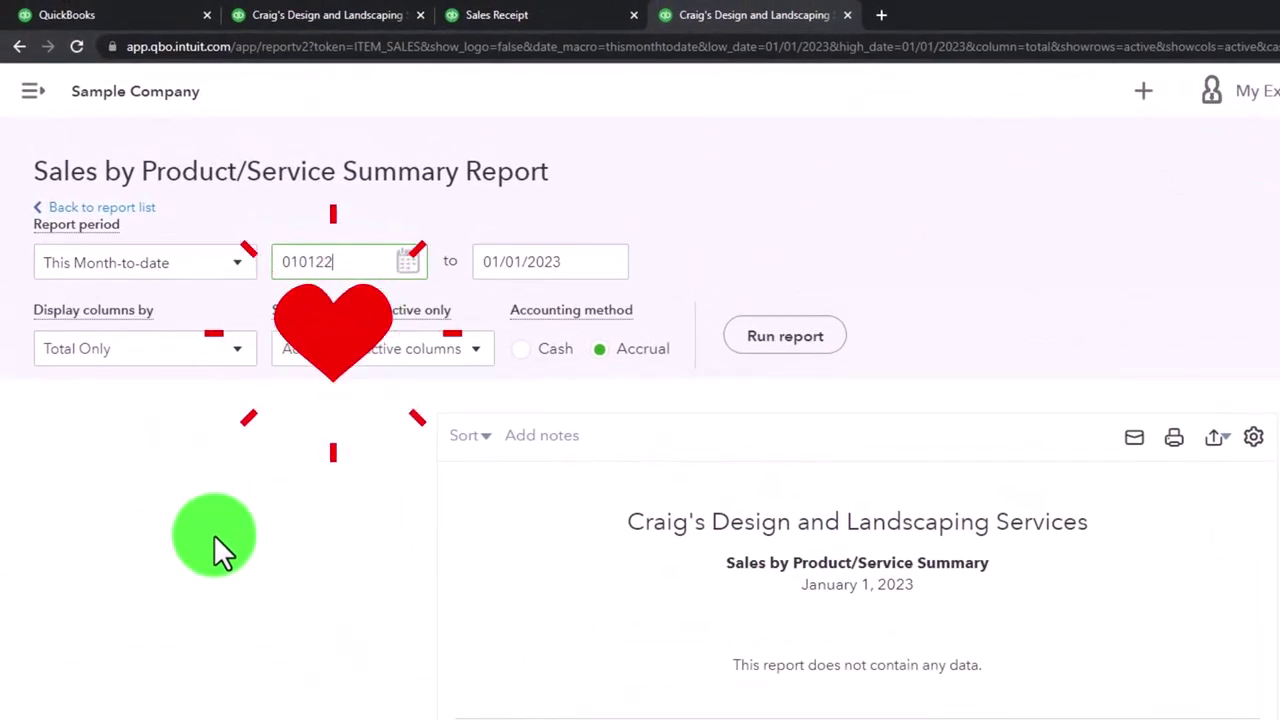
pyautogui.press('Tab')
pyautogui.write('1')
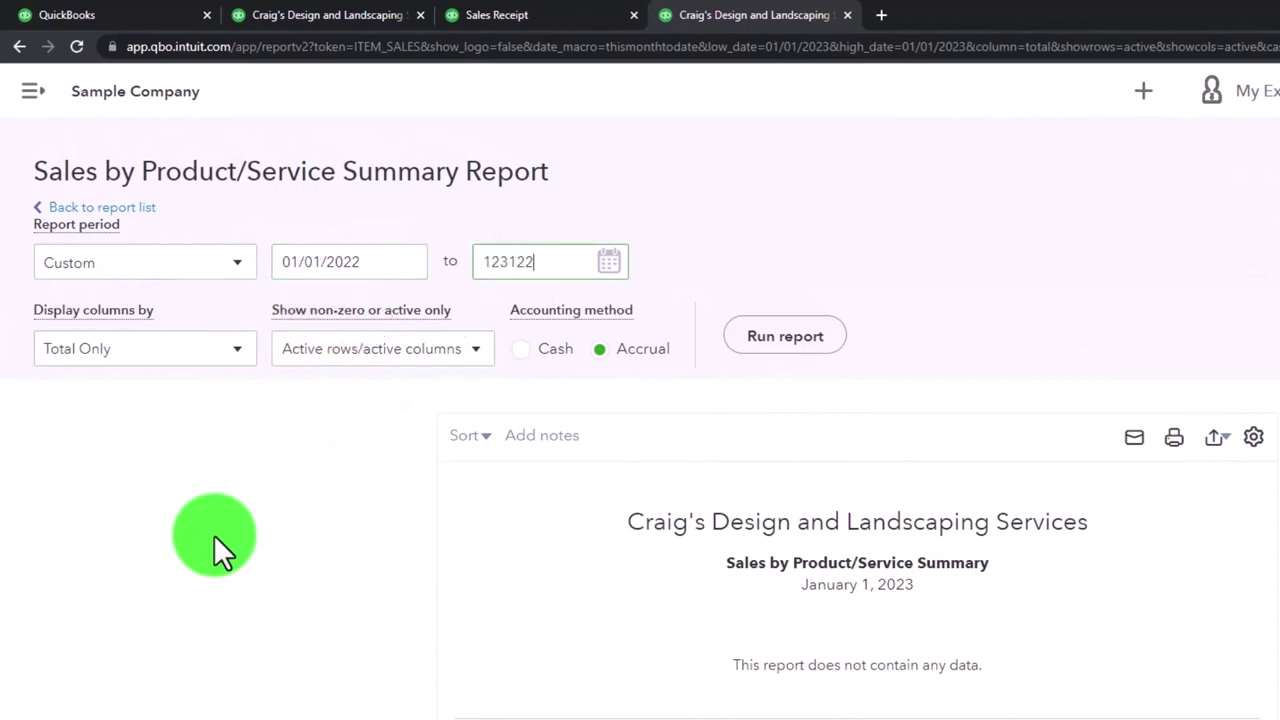
pyautogui.write('23122')
pyautogui.press('Tab')
pyautogui.click(787, 336)
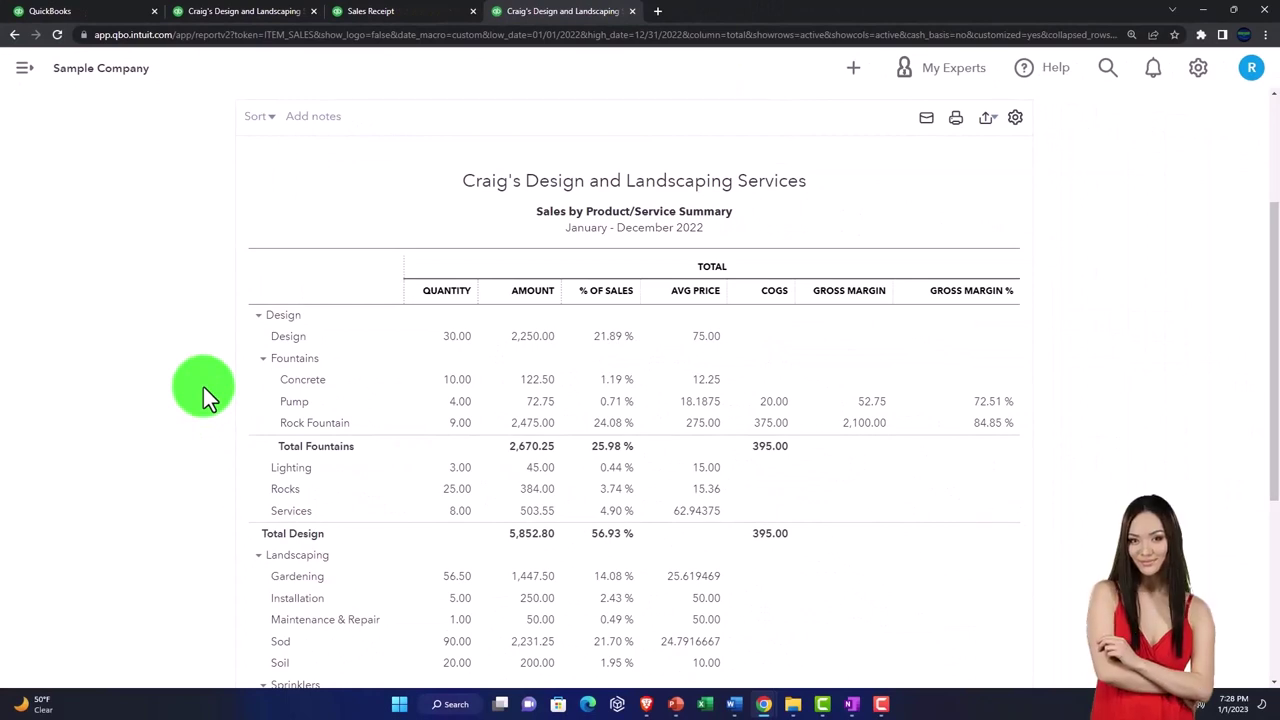
pyautogui.hotkey('ctrl', '+')
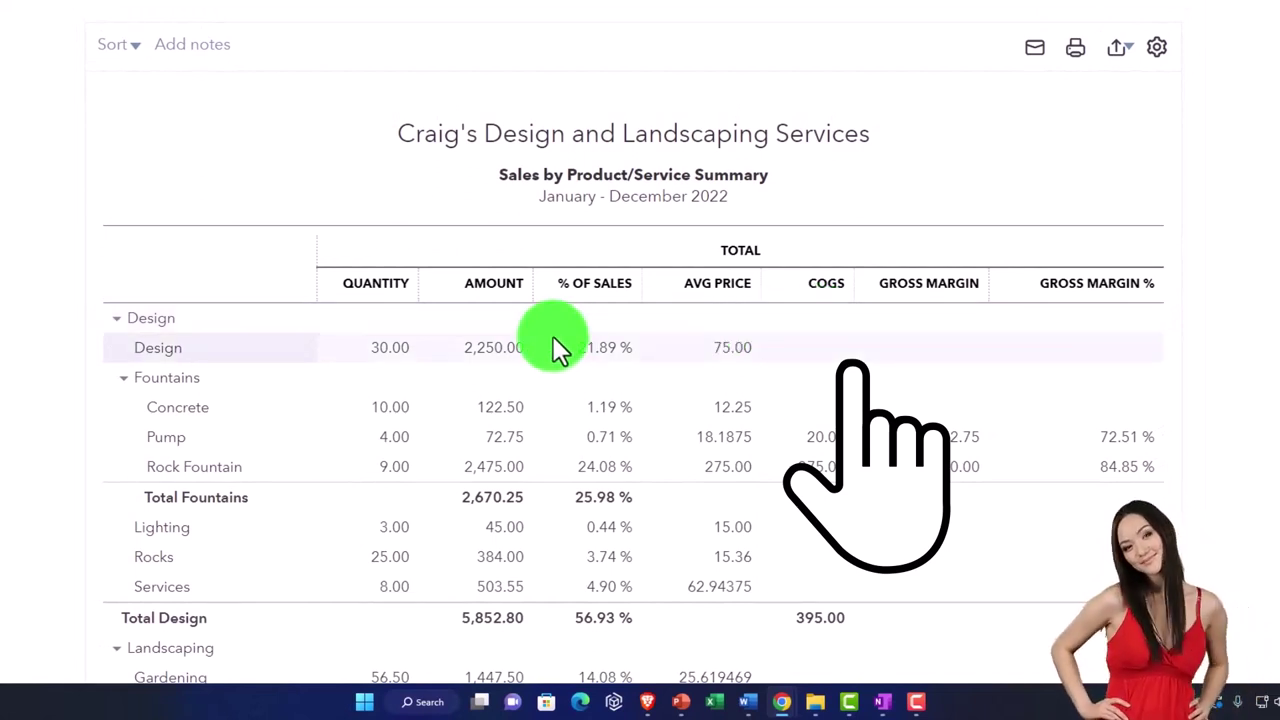
pyautogui.scroll(-1, 553, 336)
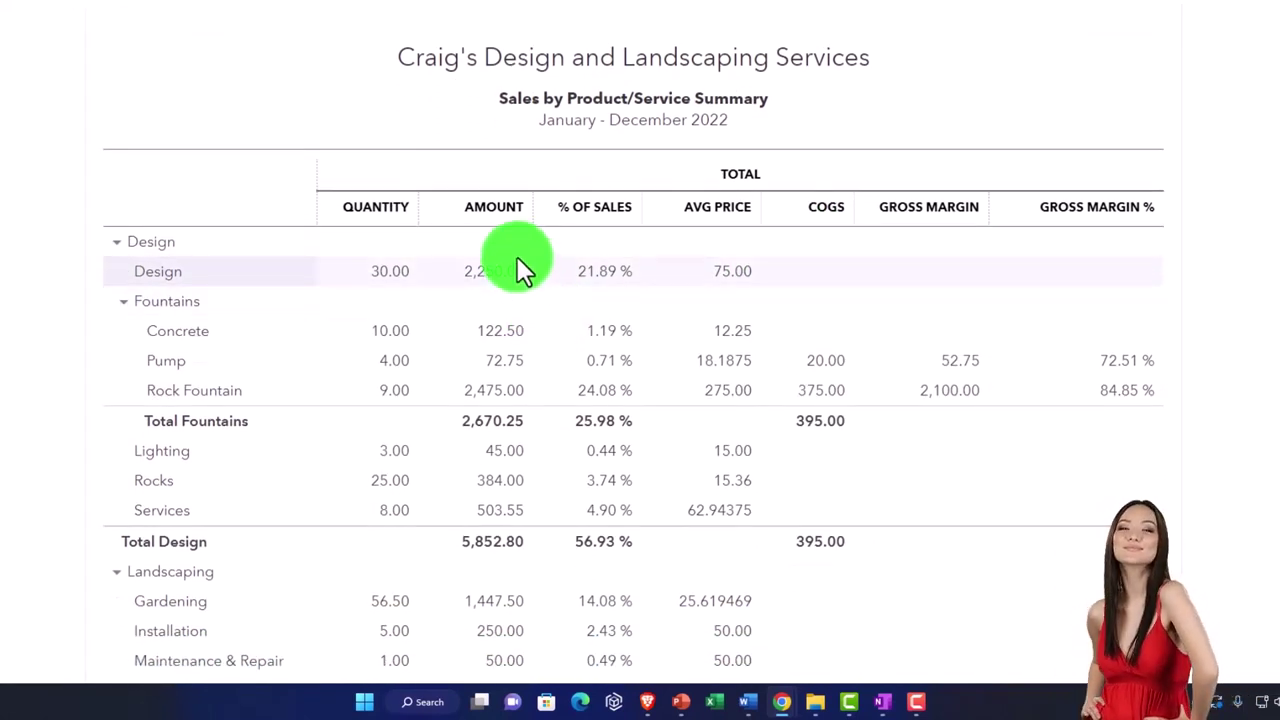
pyautogui.scroll(-5, 519, 262)
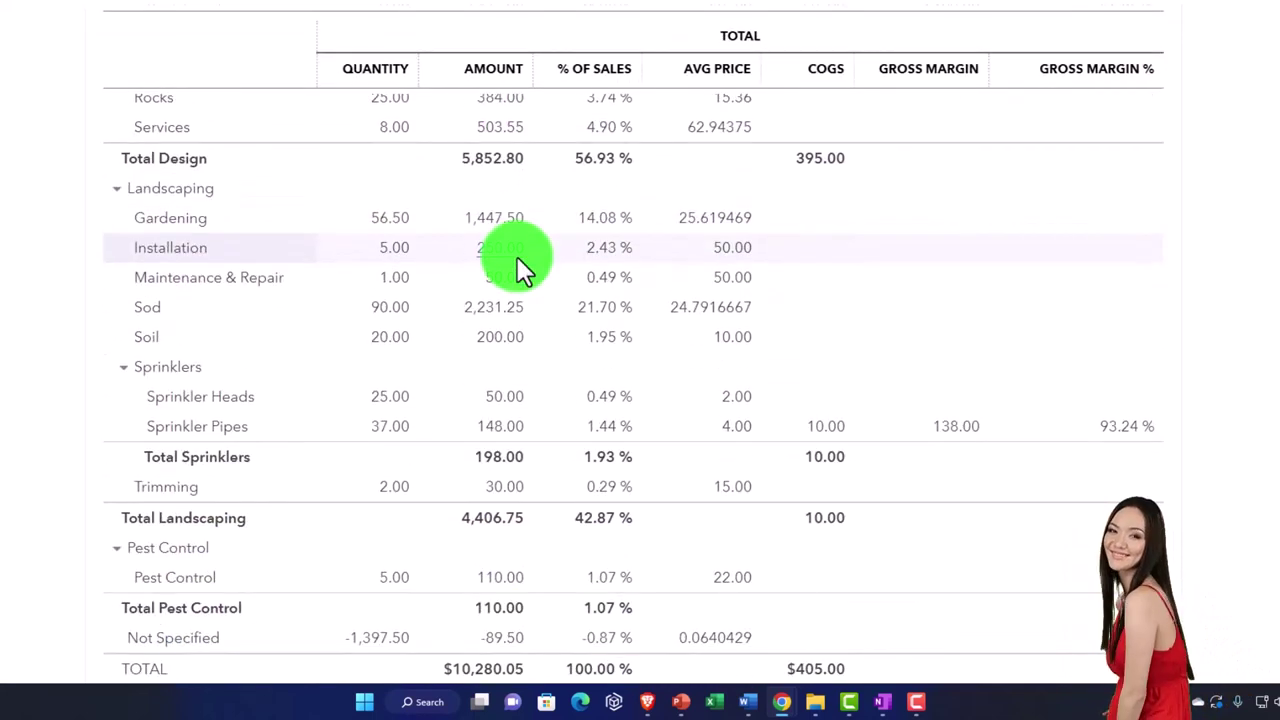
pyautogui.scroll(6, 517, 256)
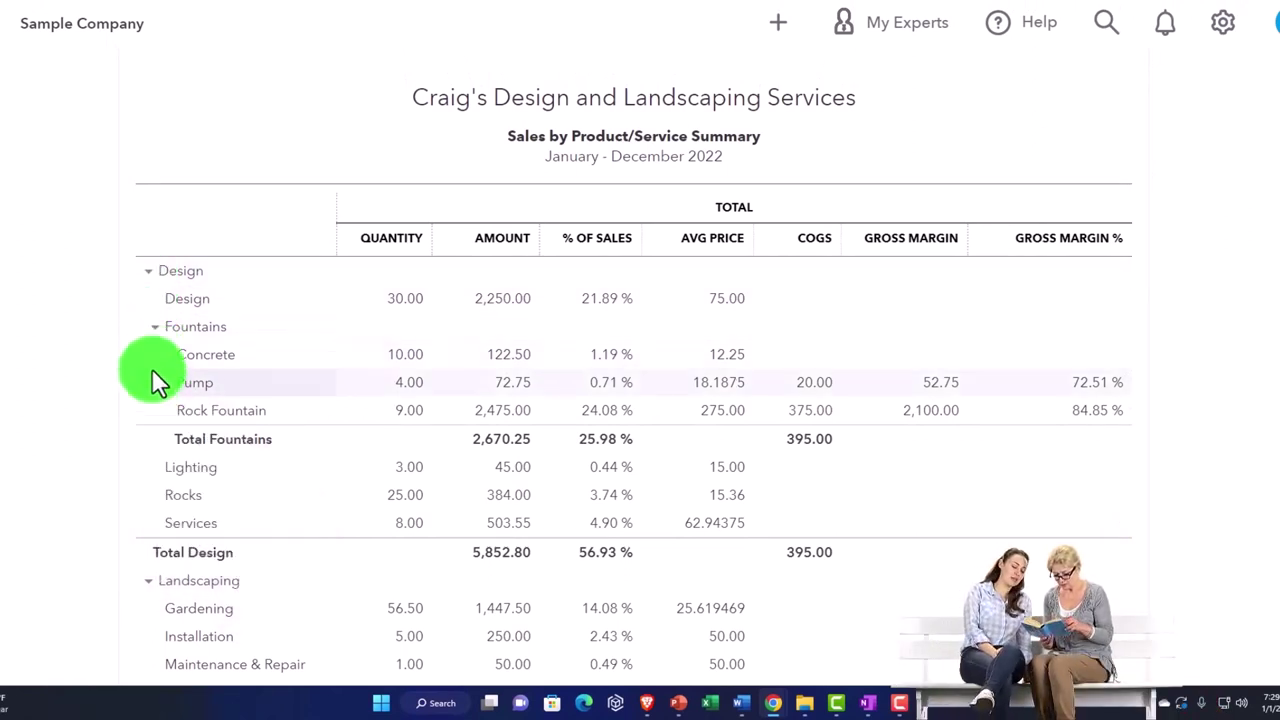
# Open Sales > Products and services with the sidebar collapsed and scroll through the 18 items
pyautogui.click(88, 10)
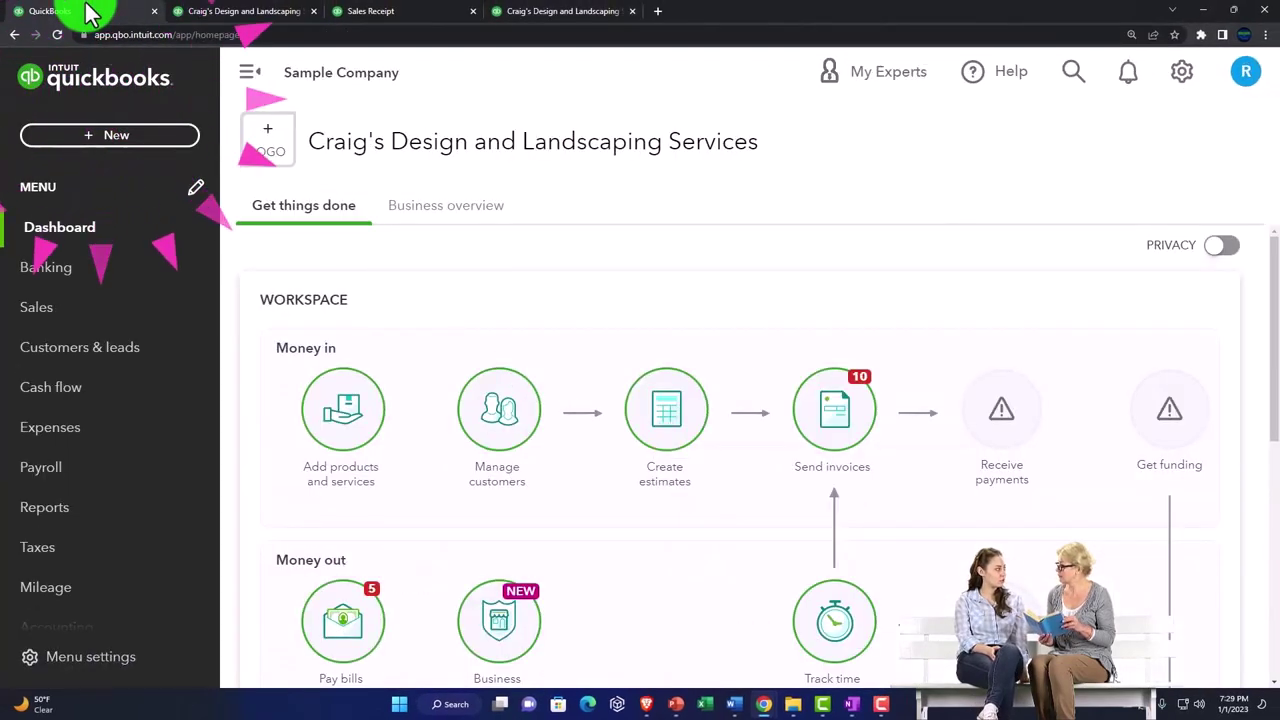
pyautogui.click(43, 310)
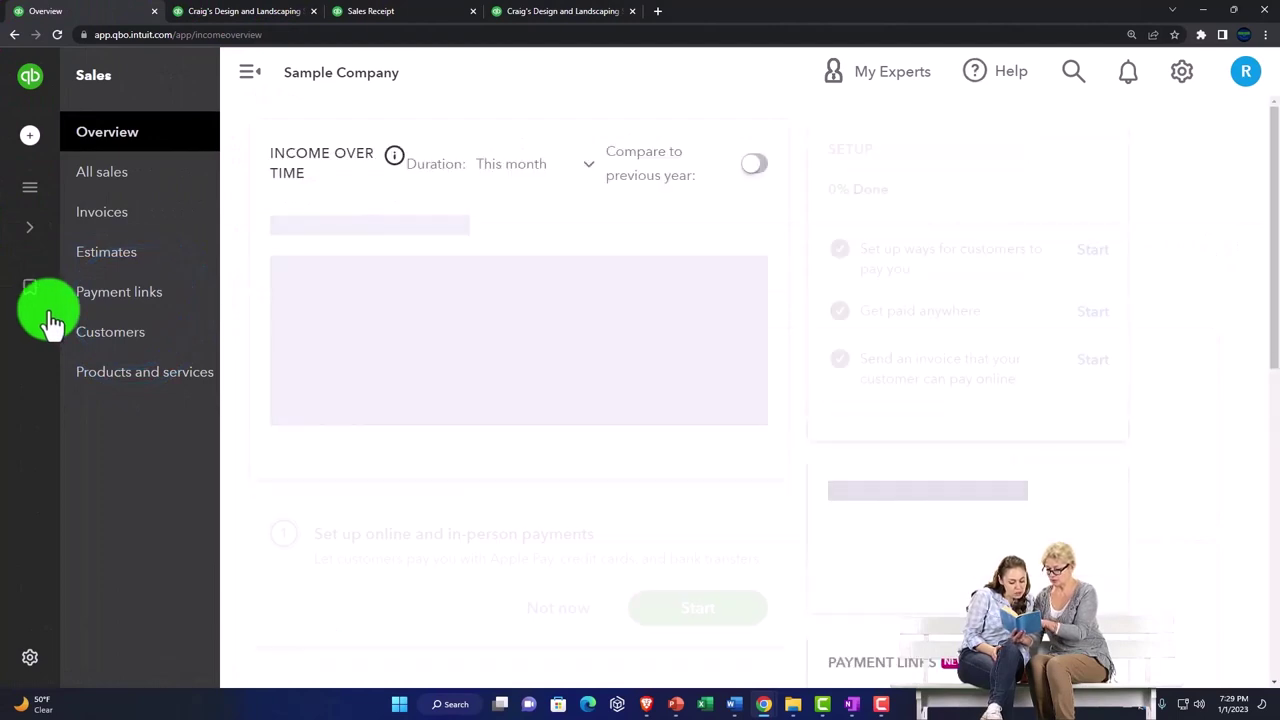
pyautogui.click(118, 385)
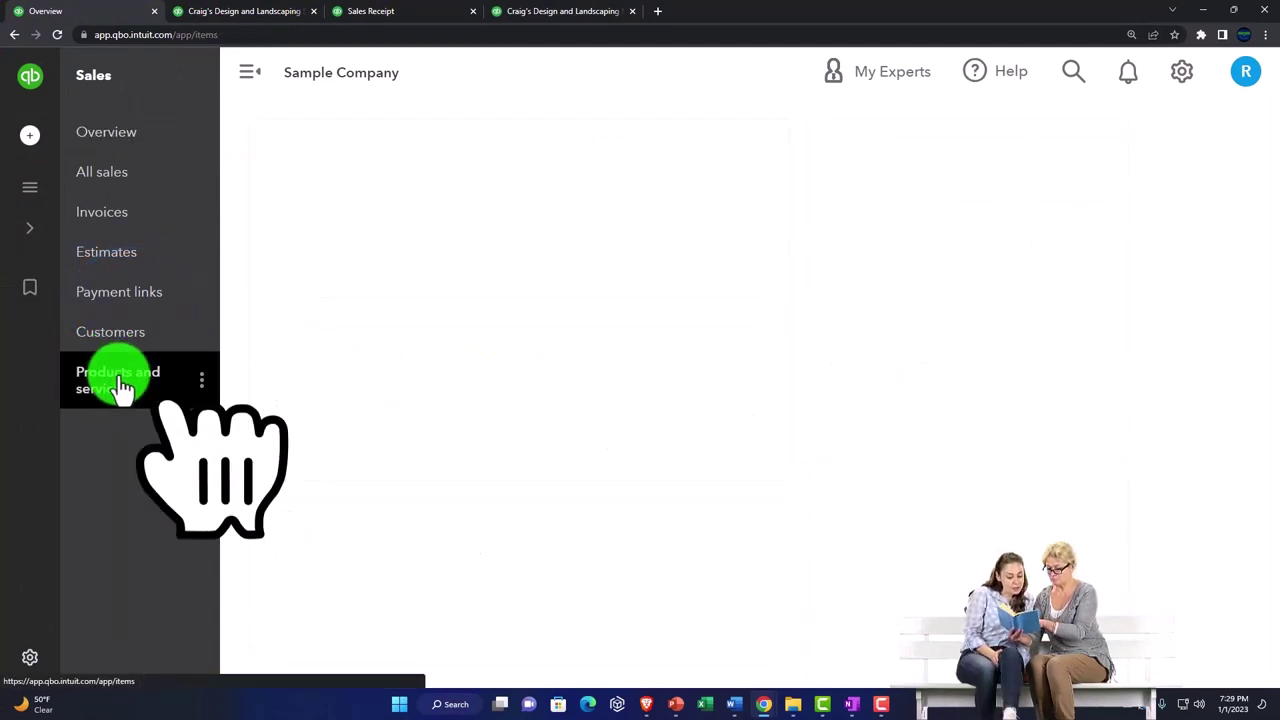
pyautogui.click(245, 75)
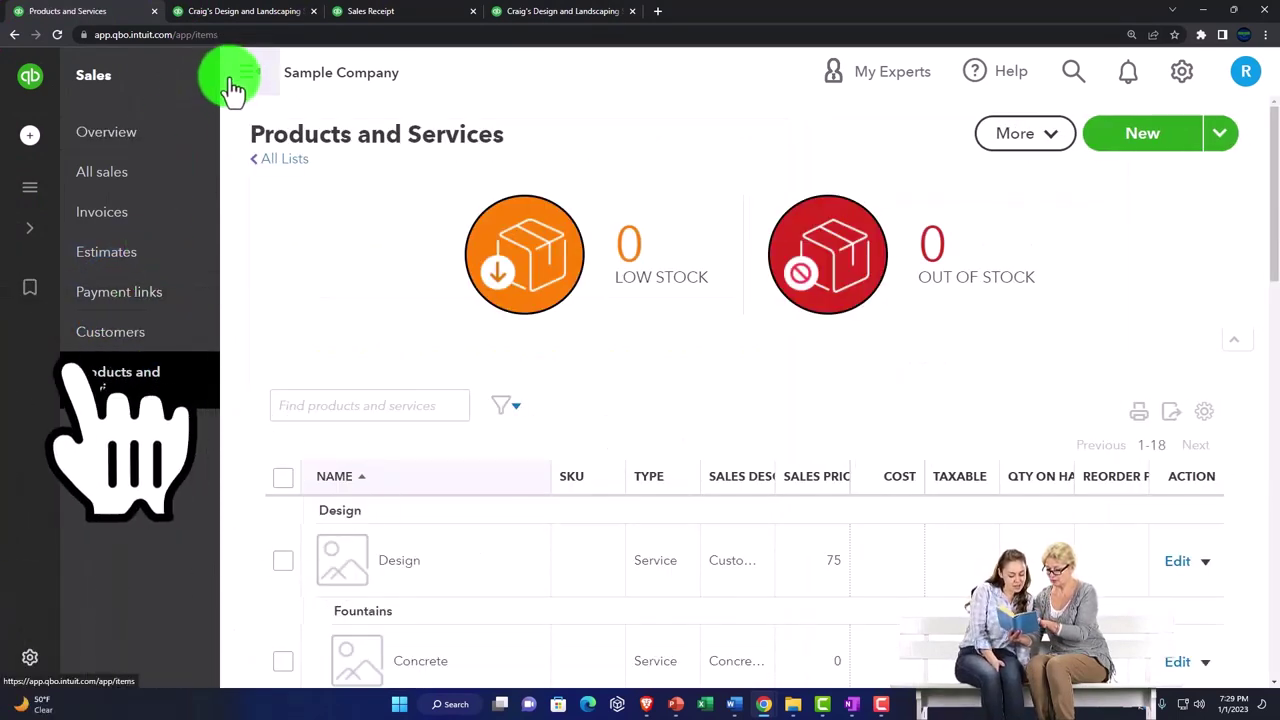
pyautogui.scroll(-3, 394, 351)
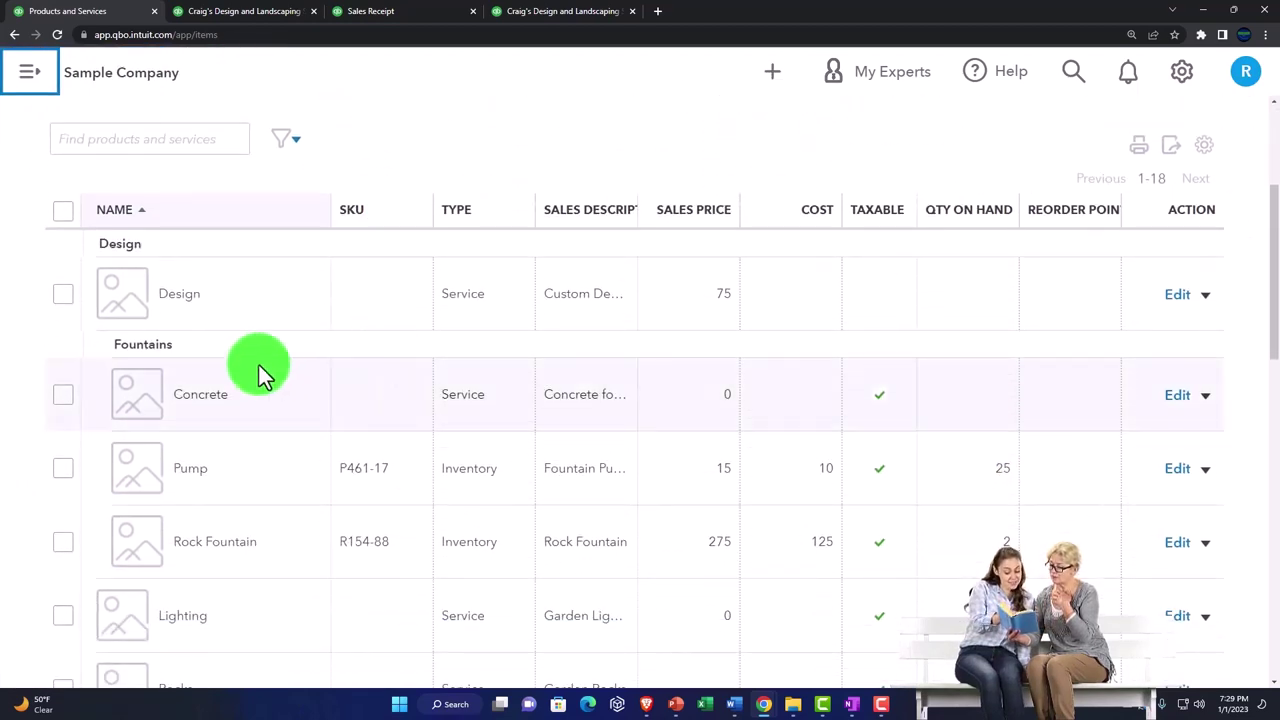
pyautogui.scroll(-5, 179, 357)
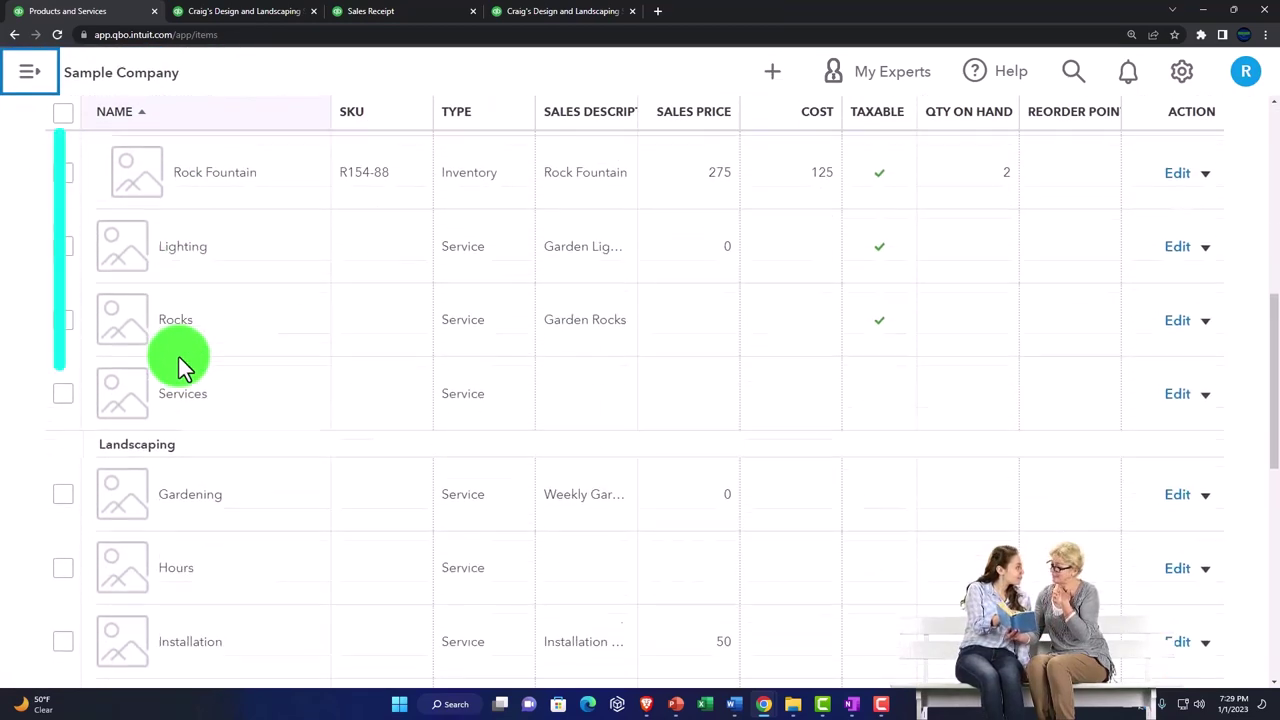
pyautogui.scroll(-5, 179, 357)
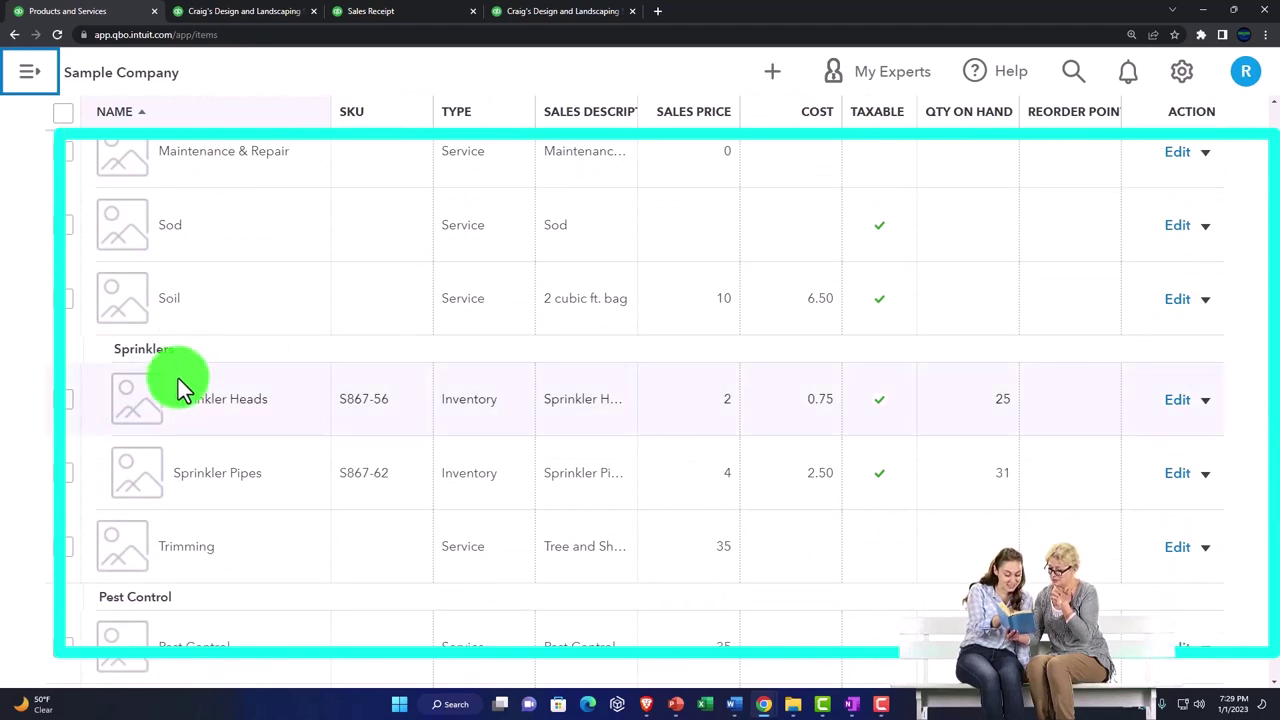
# Check the sales summary's $10,280.05 TOTAL row, then switch to the 2022 Profit and Loss report
pyautogui.click(522, 15)
pyautogui.scroll(-3, 128, 434)
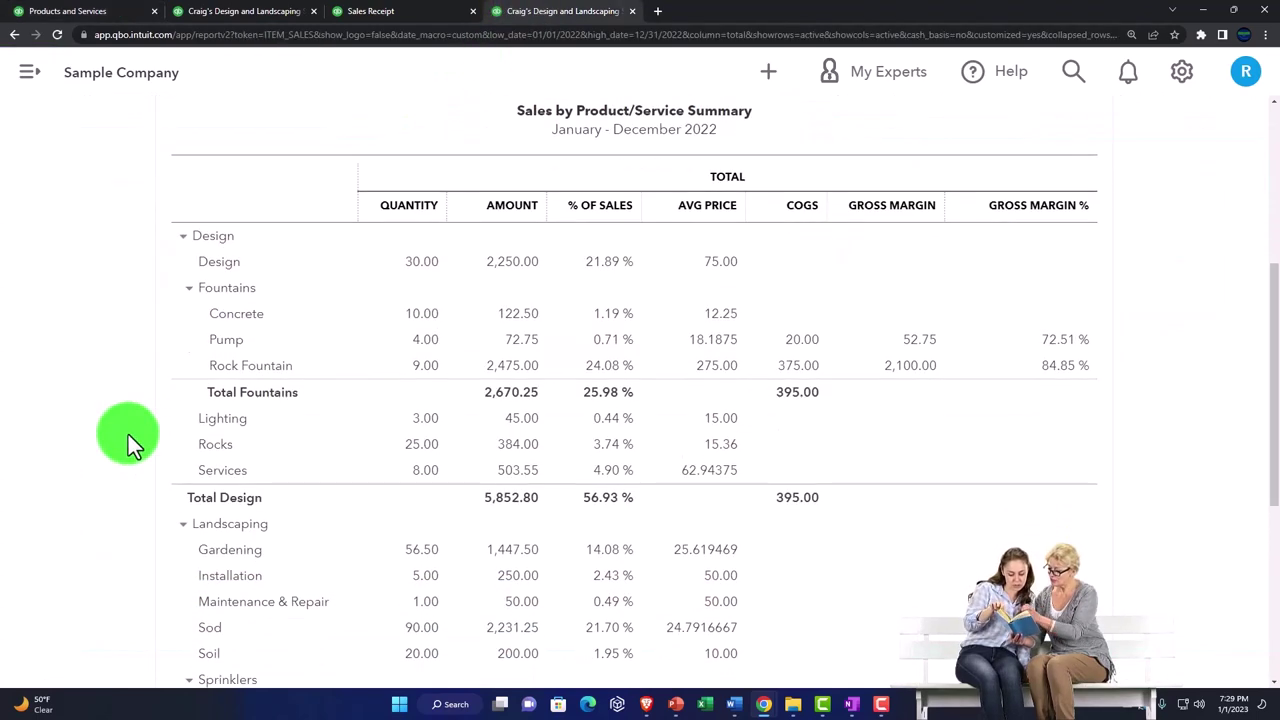
pyautogui.scroll(-5, 128, 434)
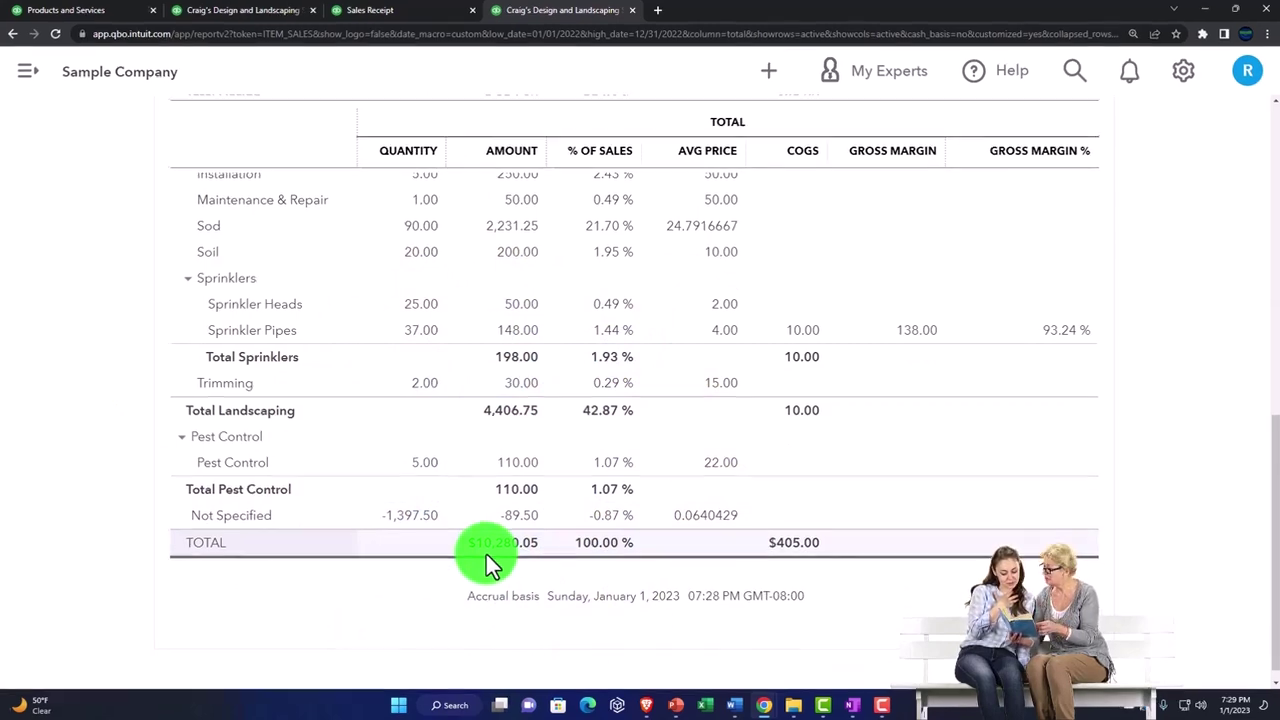
pyautogui.click(498, 545)
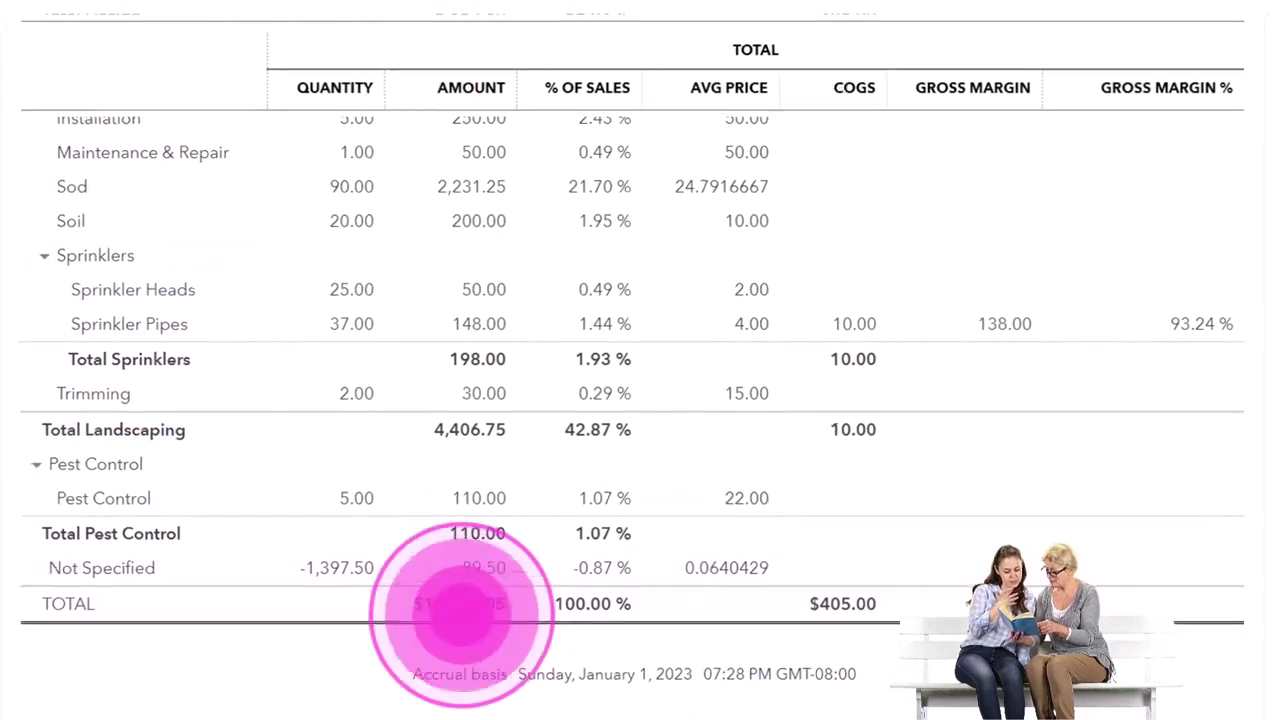
pyautogui.click(417, 15)
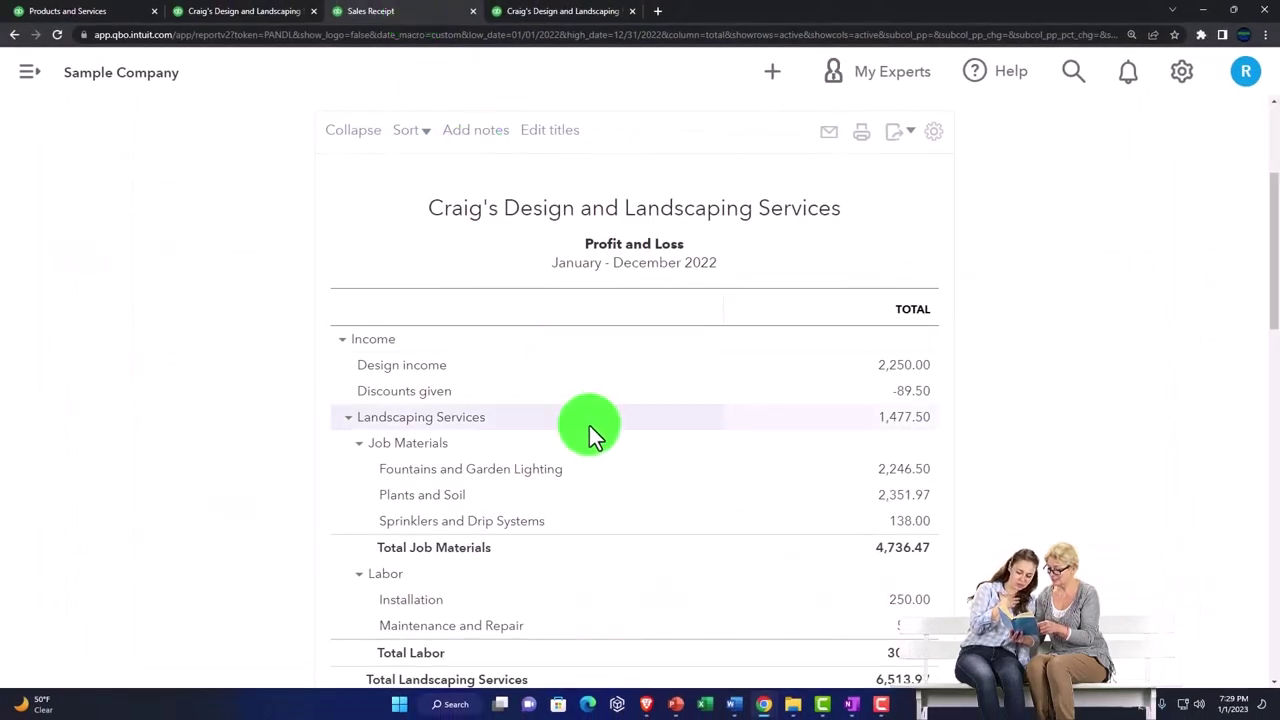
# Collapse the Profit and Loss Income section into a single $10,200.77 total line
pyautogui.scroll(-2, 624, 490)
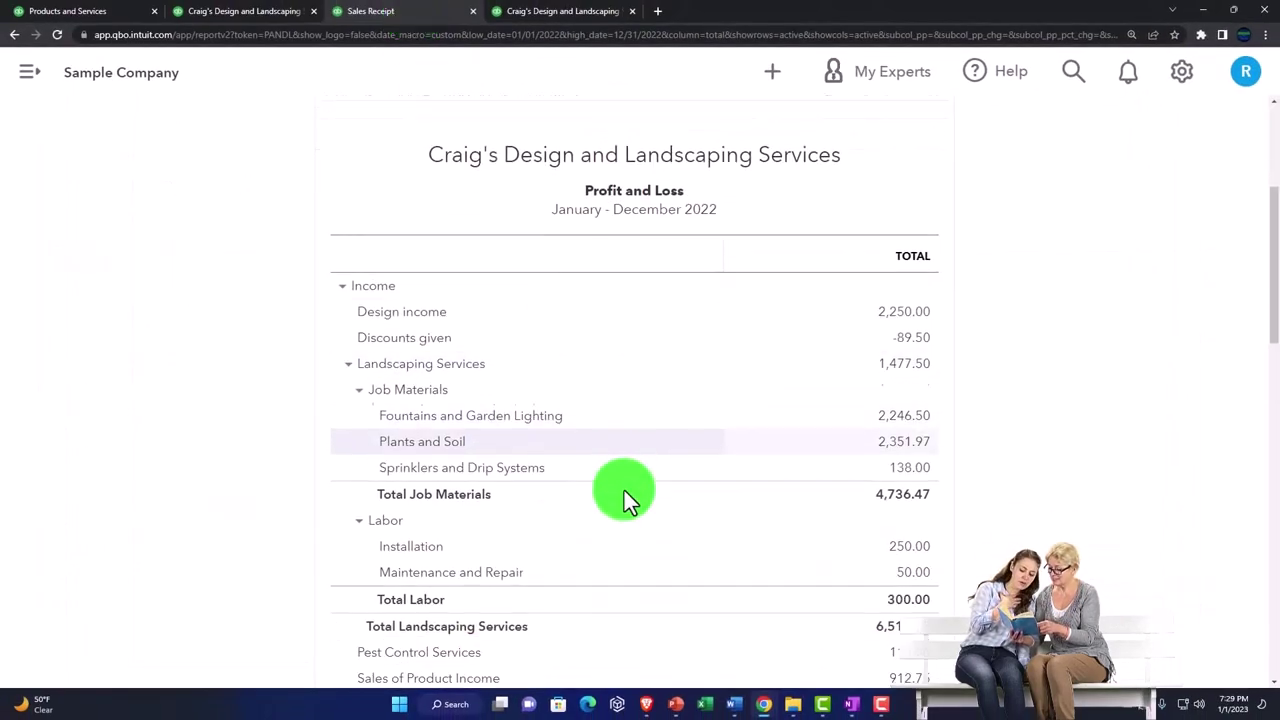
pyautogui.click(341, 205)
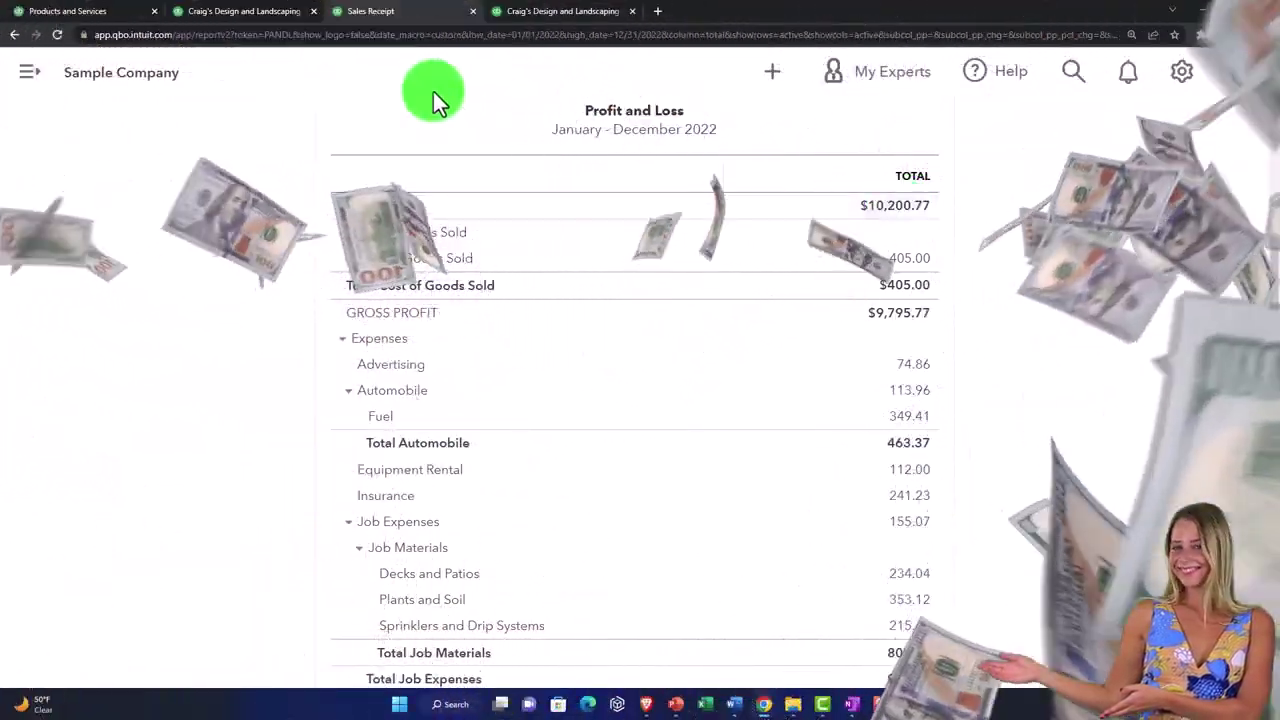
# Look over the Balance Sheet, then return to the 2022 Profit and Loss report
pyautogui.click(254, 16)
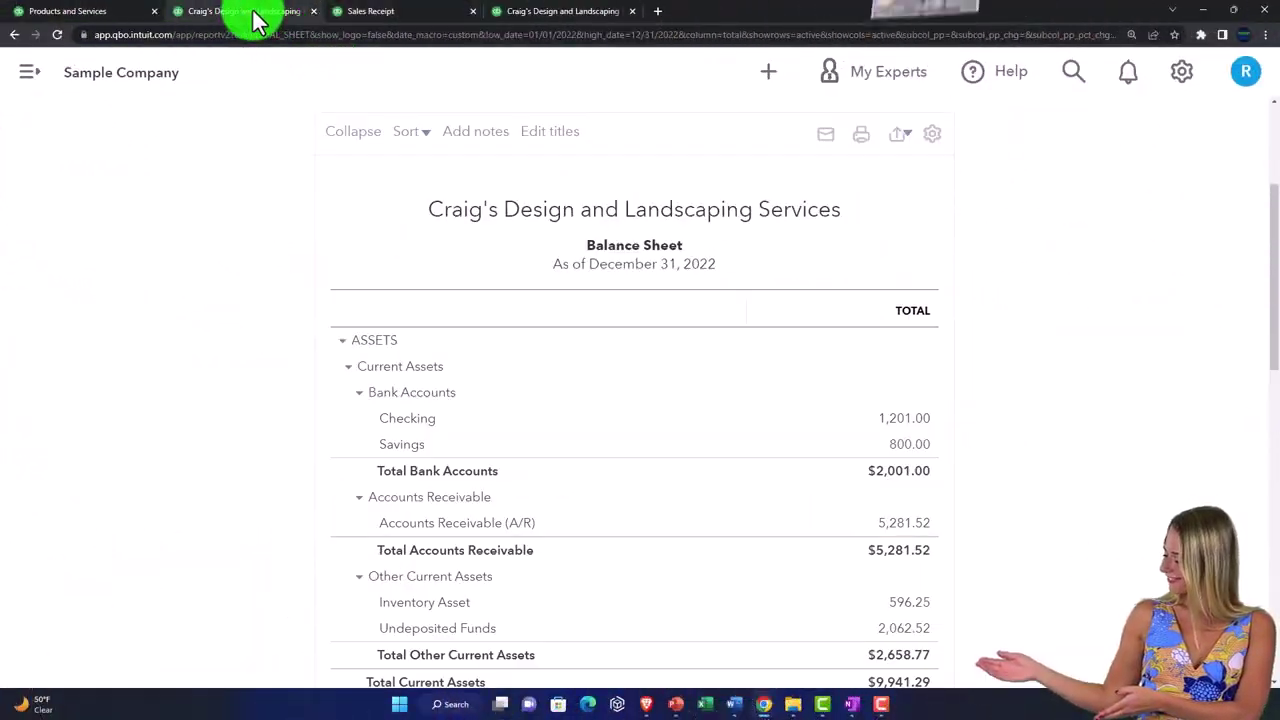
pyautogui.scroll(-2, 272, 232)
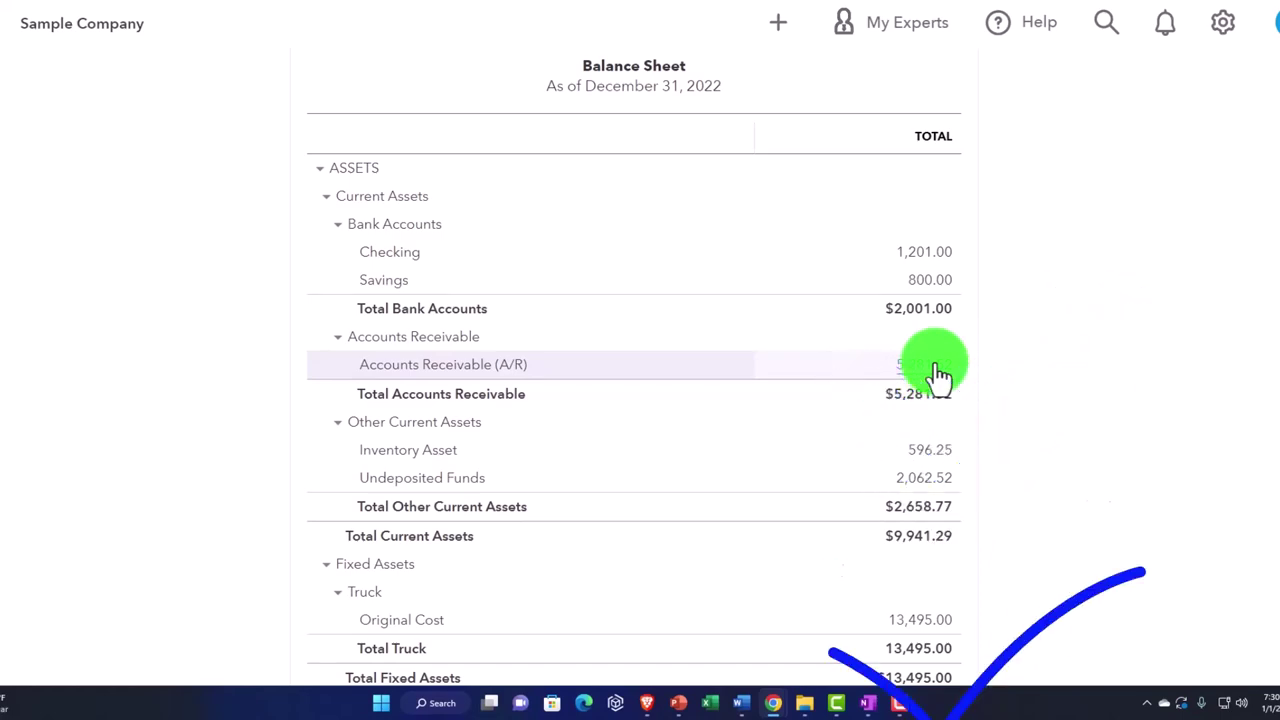
pyautogui.click(389, 23)
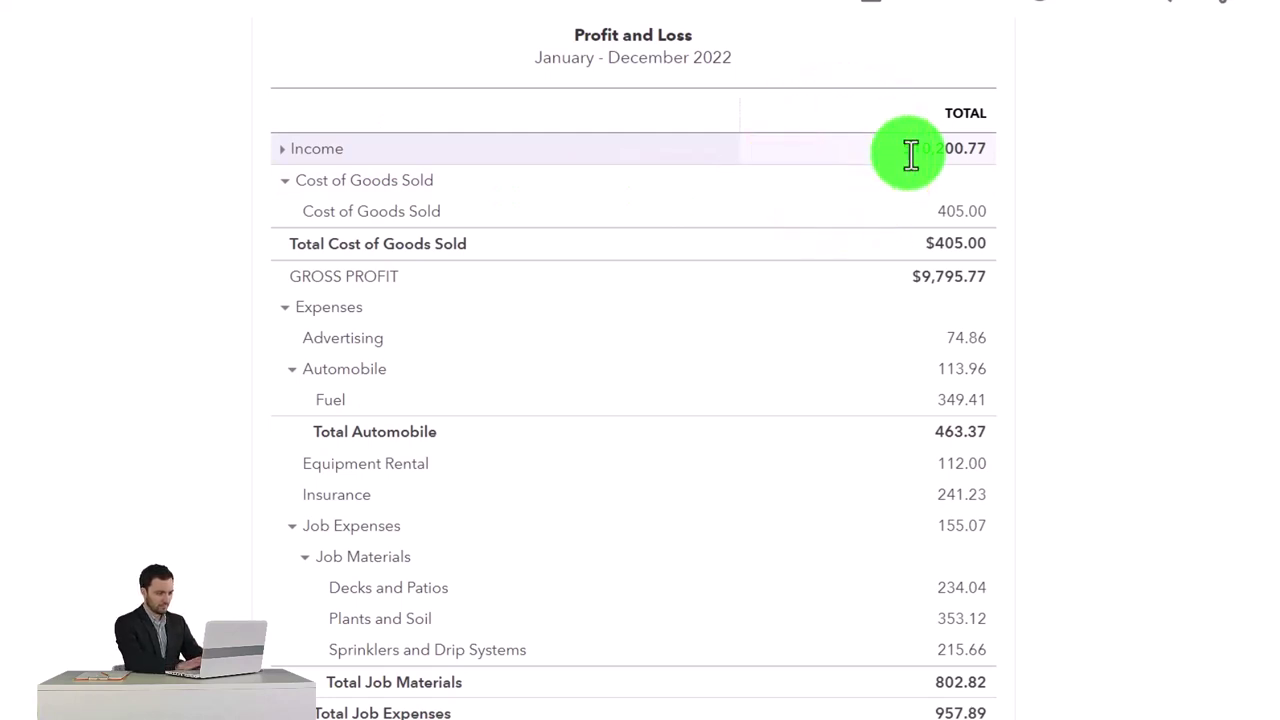
pyautogui.click(784, 50)
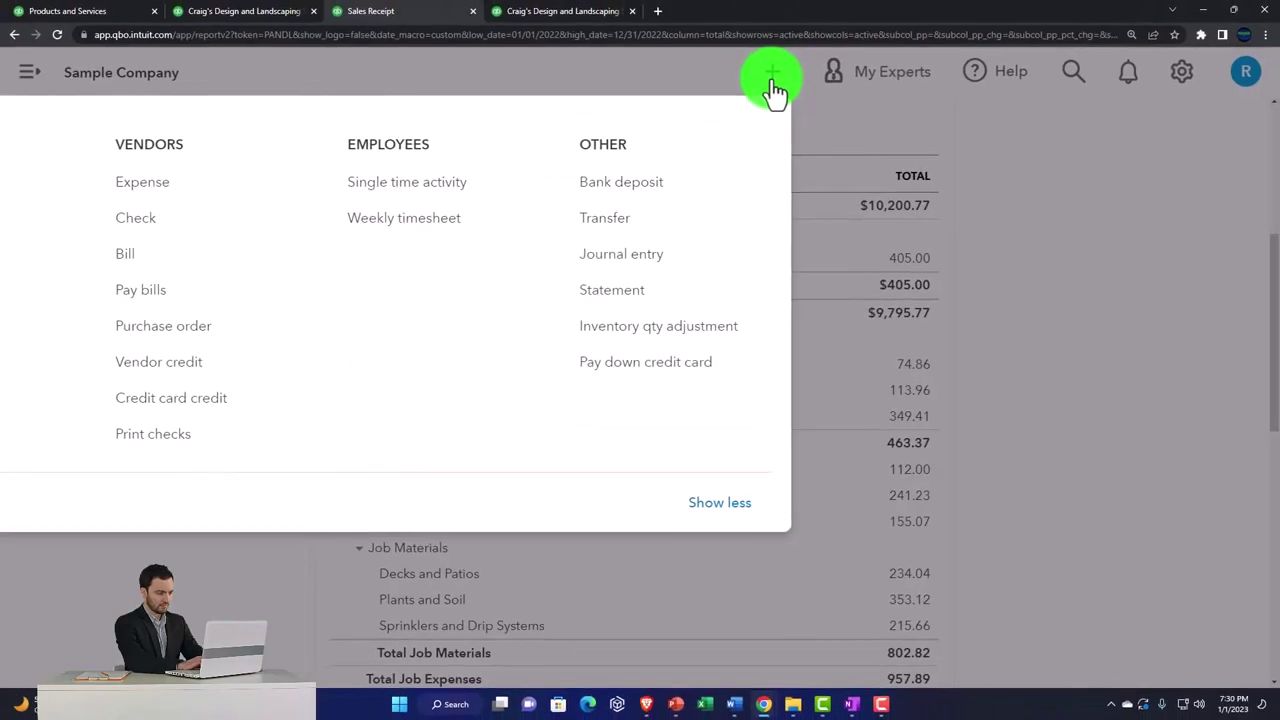
pyautogui.hotkey('ctrl', '-')
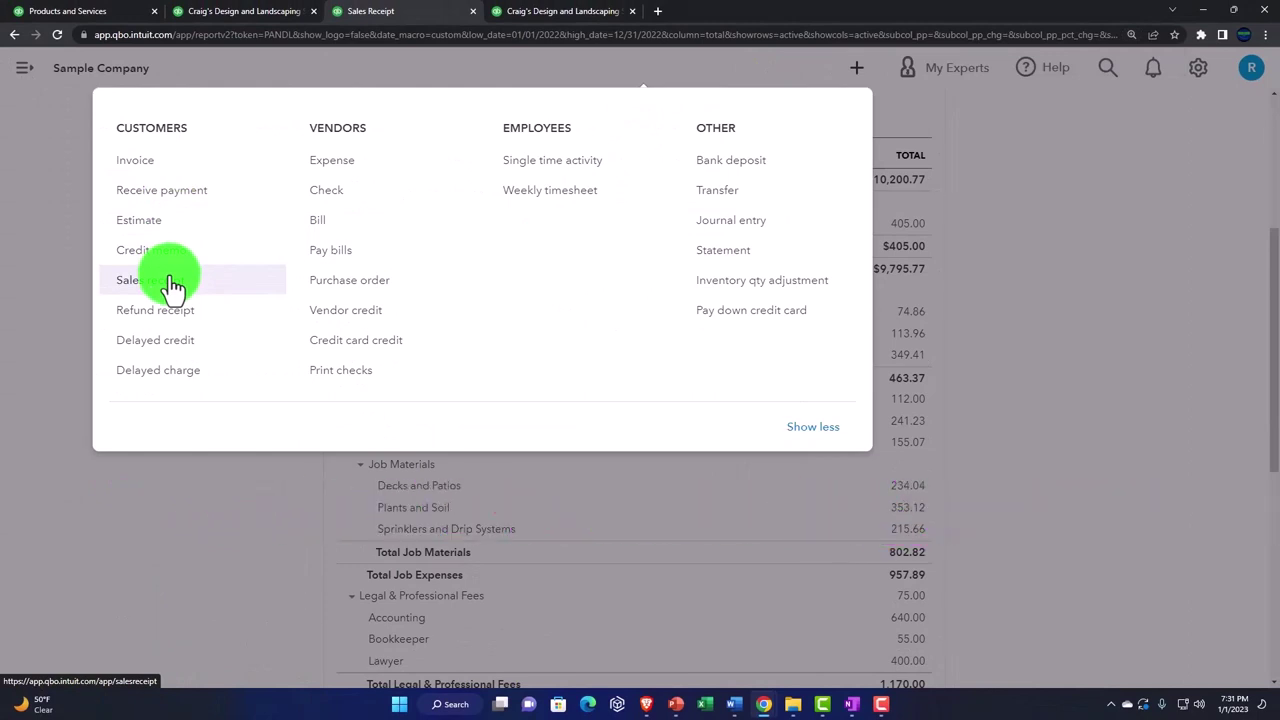
pyautogui.click(44, 277)
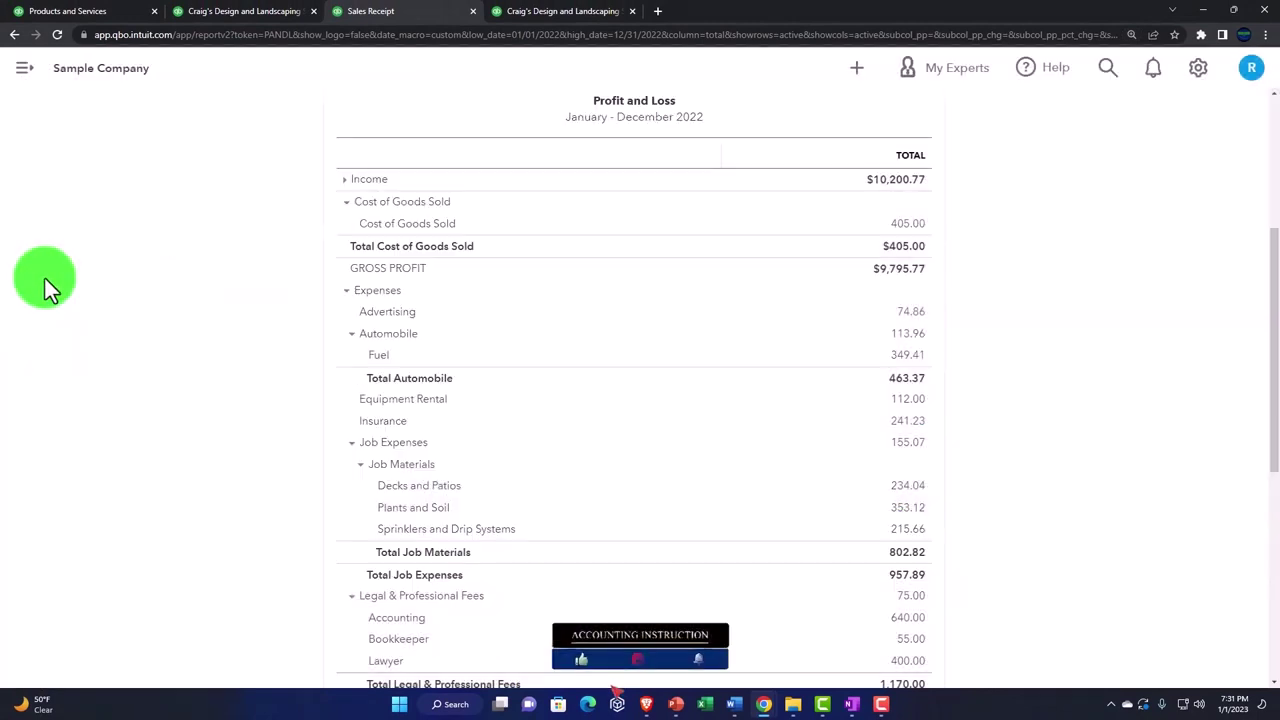
pyautogui.scroll(1, 145, 304)
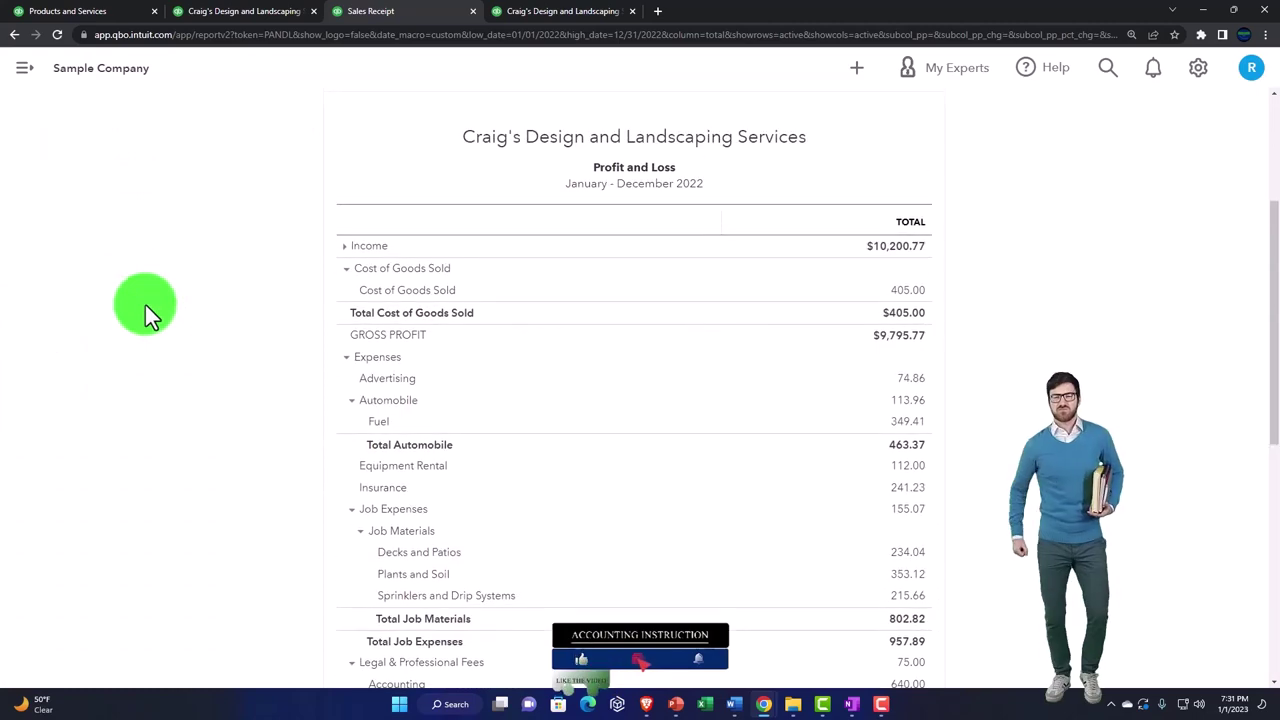
pyautogui.scroll(2, 145, 304)
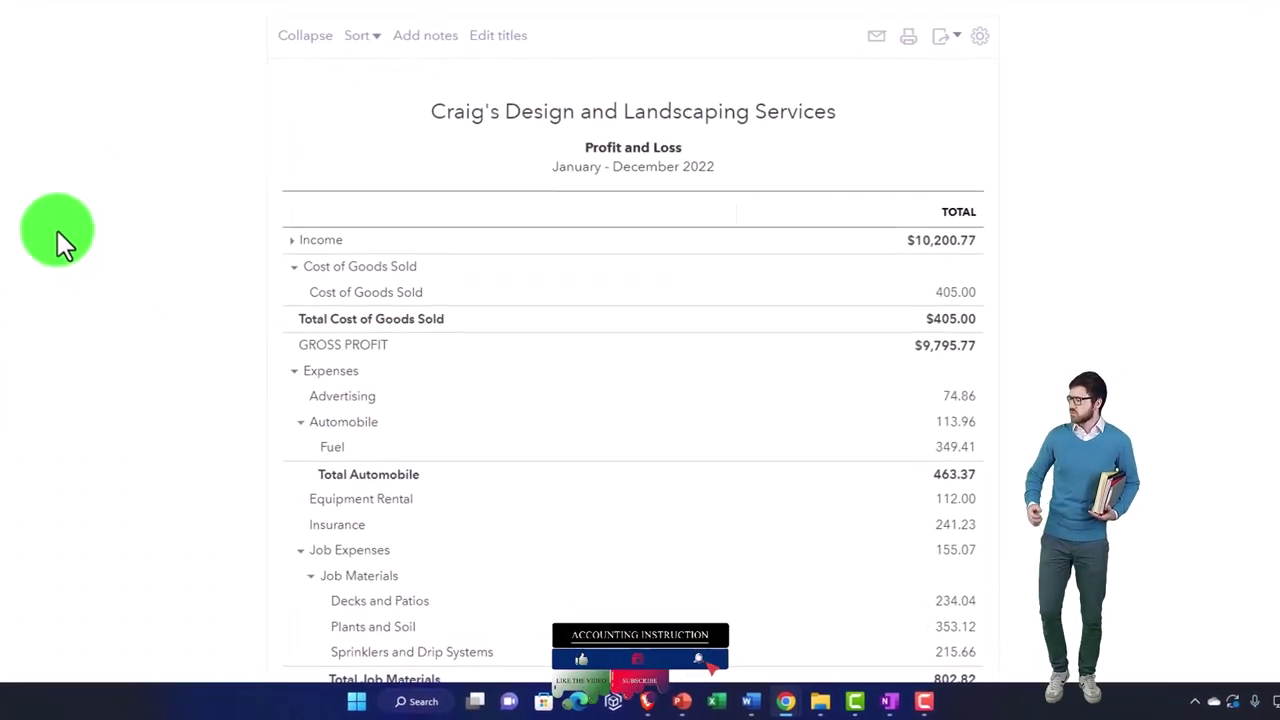
pyautogui.hotkey('ctrl', '+')
pyautogui.scroll(-2, 50, 224)
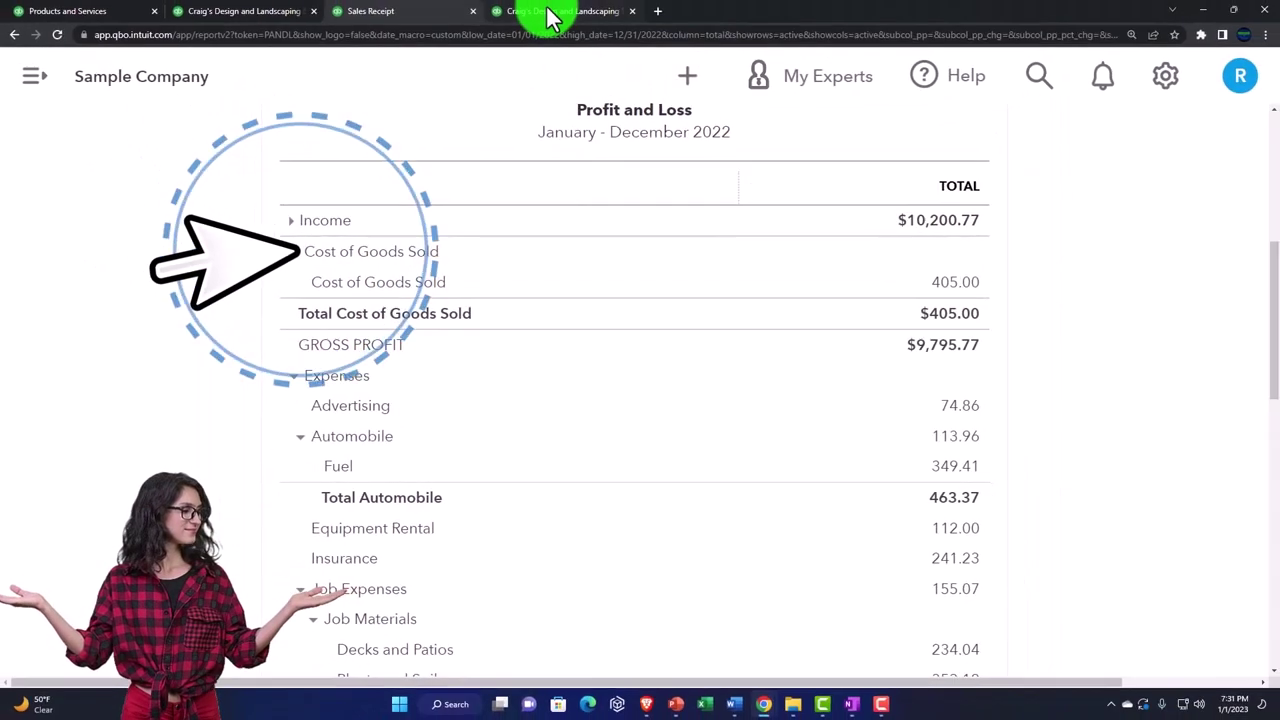
# Return to the 2022 Sales by Product/Service Summary and scroll up to its title and Design rows
pyautogui.click(548, 16)
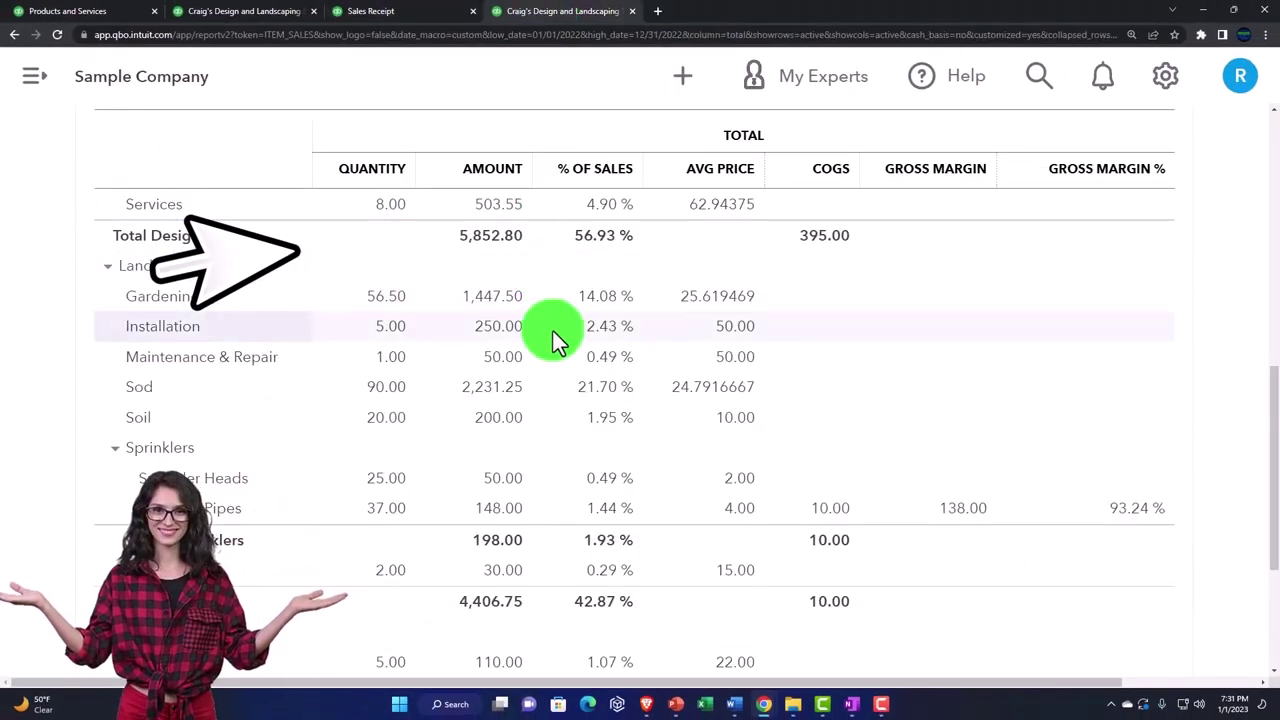
pyautogui.scroll(2, 553, 330)
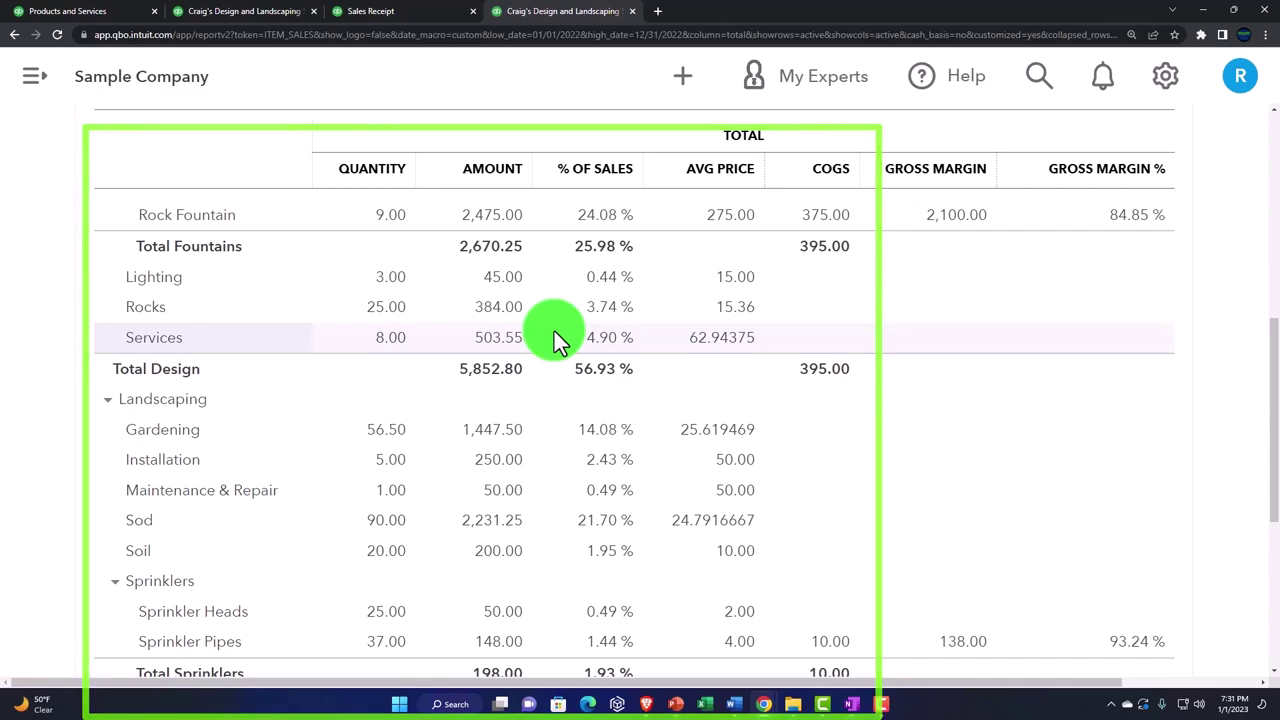
pyautogui.scroll(3, 554, 331)
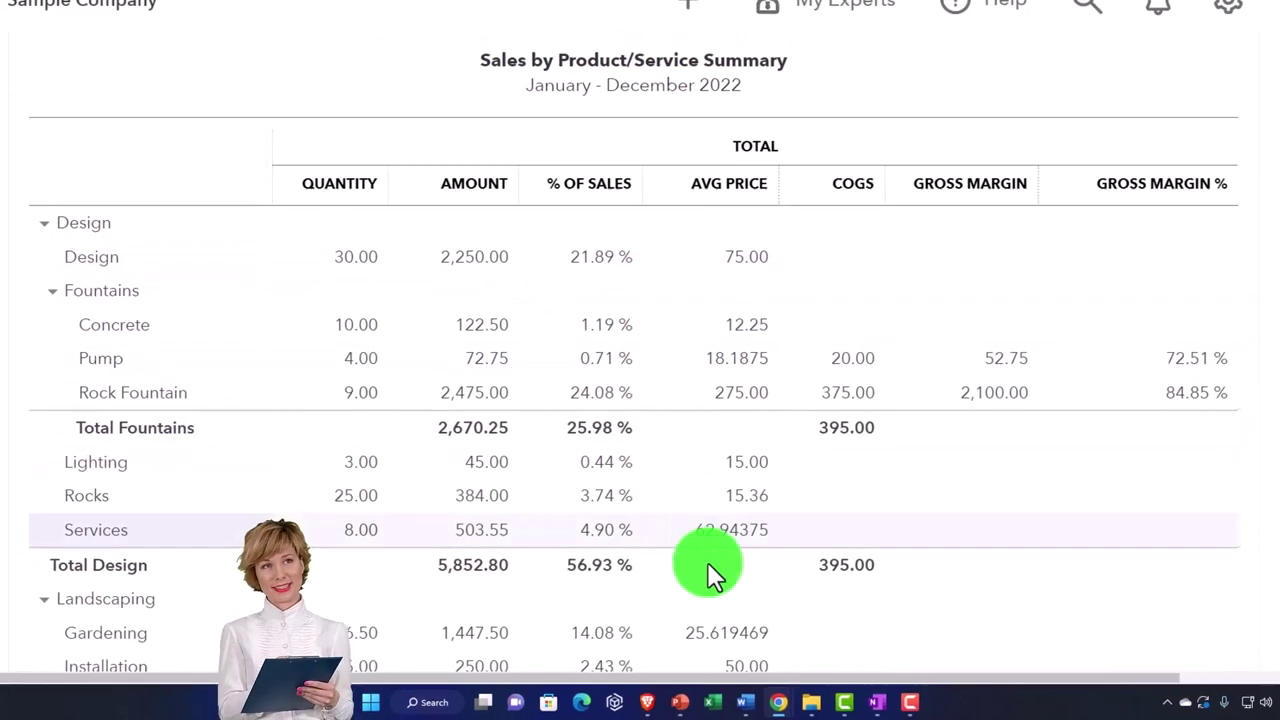
# Launch Calculator in compact Keep on top mode and place it over the report's centre
pyautogui.click(428, 702)
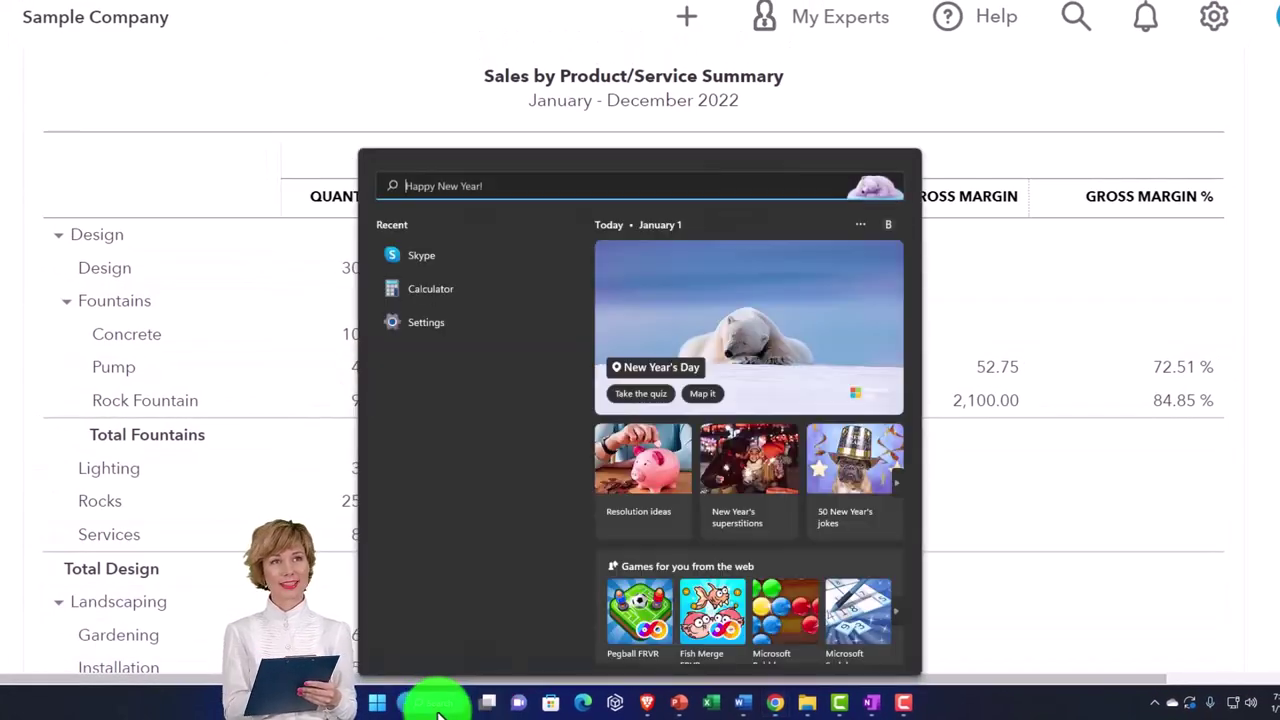
pyautogui.click(401, 288)
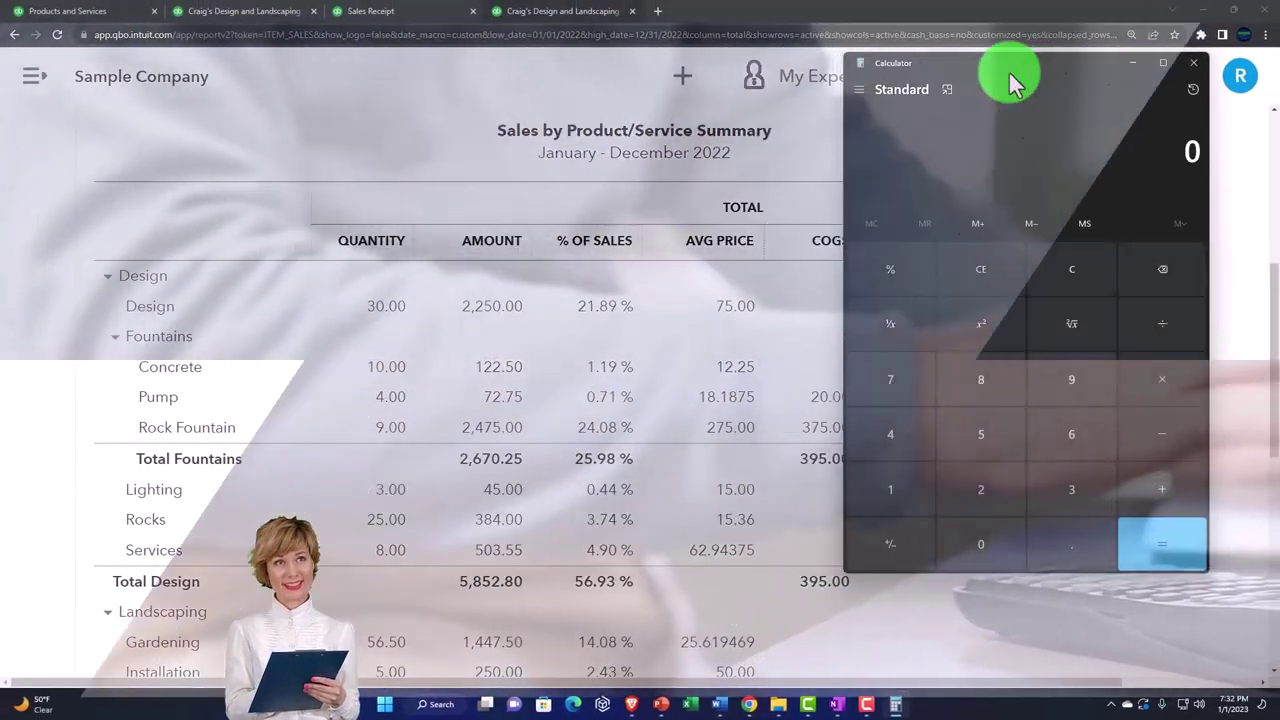
pyautogui.moveTo(1007, 75); pyautogui.dragTo(877, 152)
pyautogui.click(816, 166)
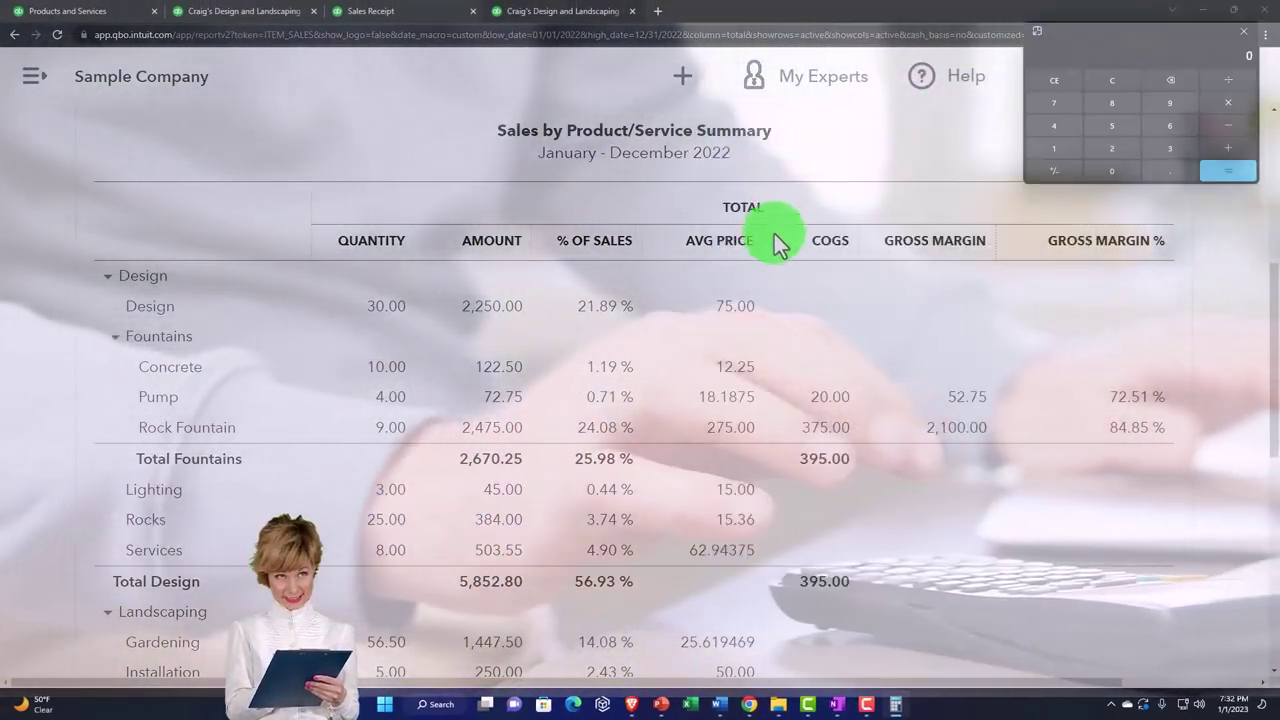
pyautogui.moveTo(1094, 57); pyautogui.dragTo(770, 360)
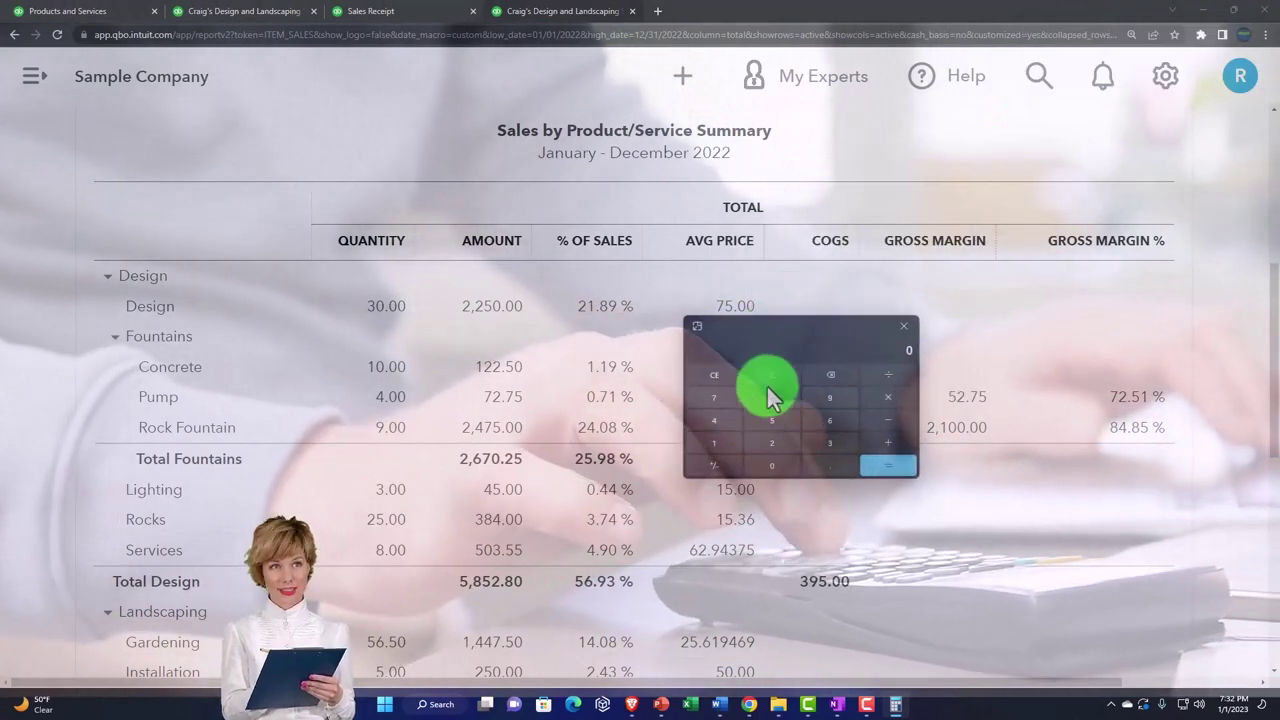
# Enter Total Fountains' 2670.25 in Calculator and compare its 25.98 % share of 10,280.05
pyautogui.write('2670.25')
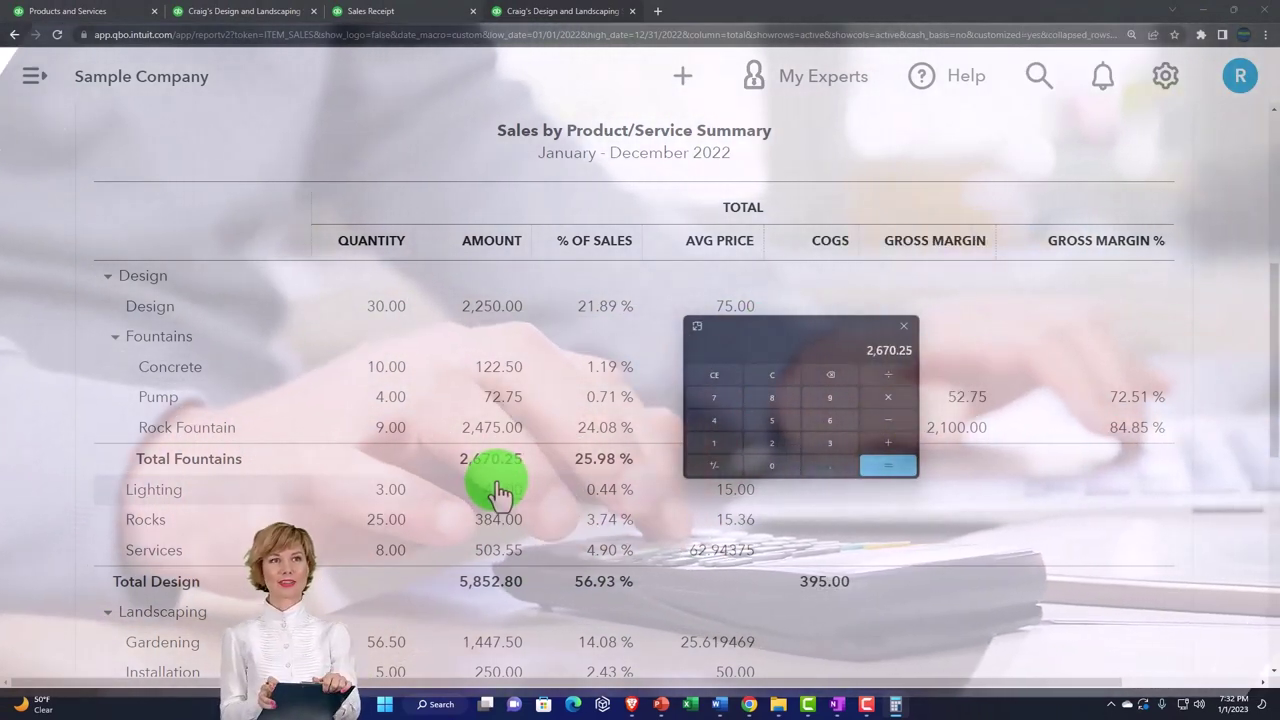
pyautogui.scroll(-6, 330, 550)
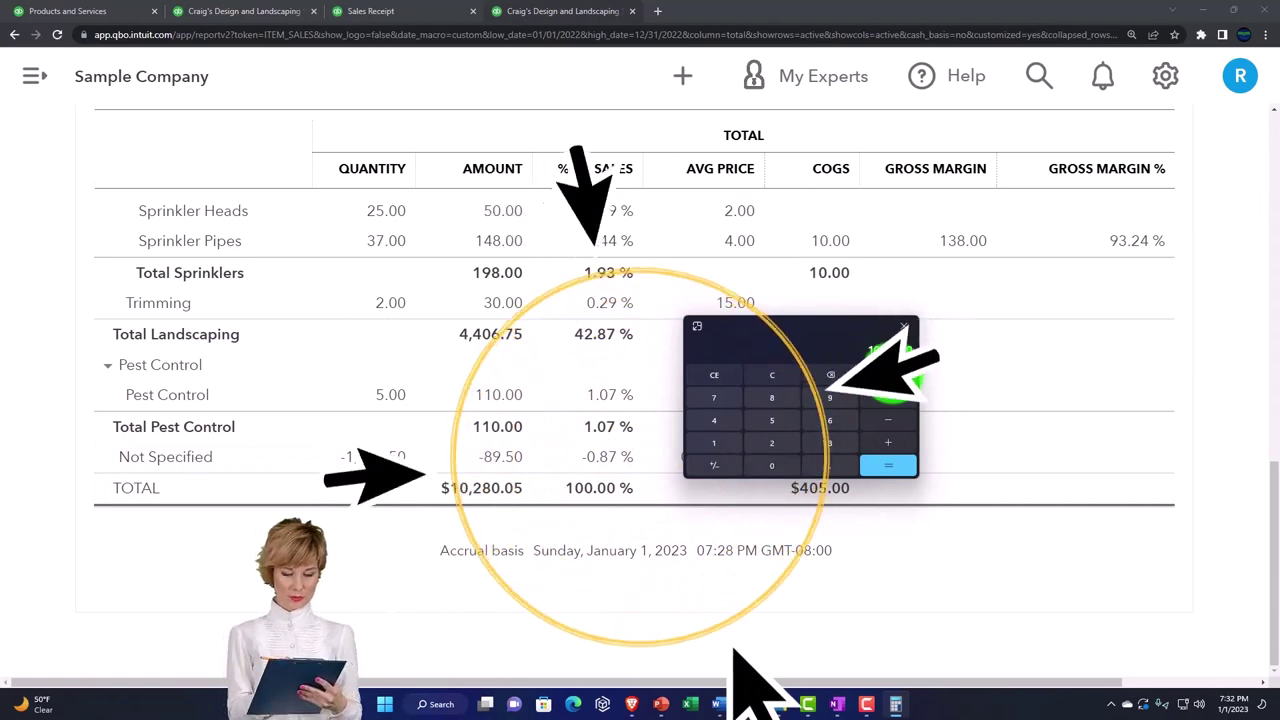
pyautogui.scroll(2, 509, 376)
pyautogui.scroll(3, 509, 376)
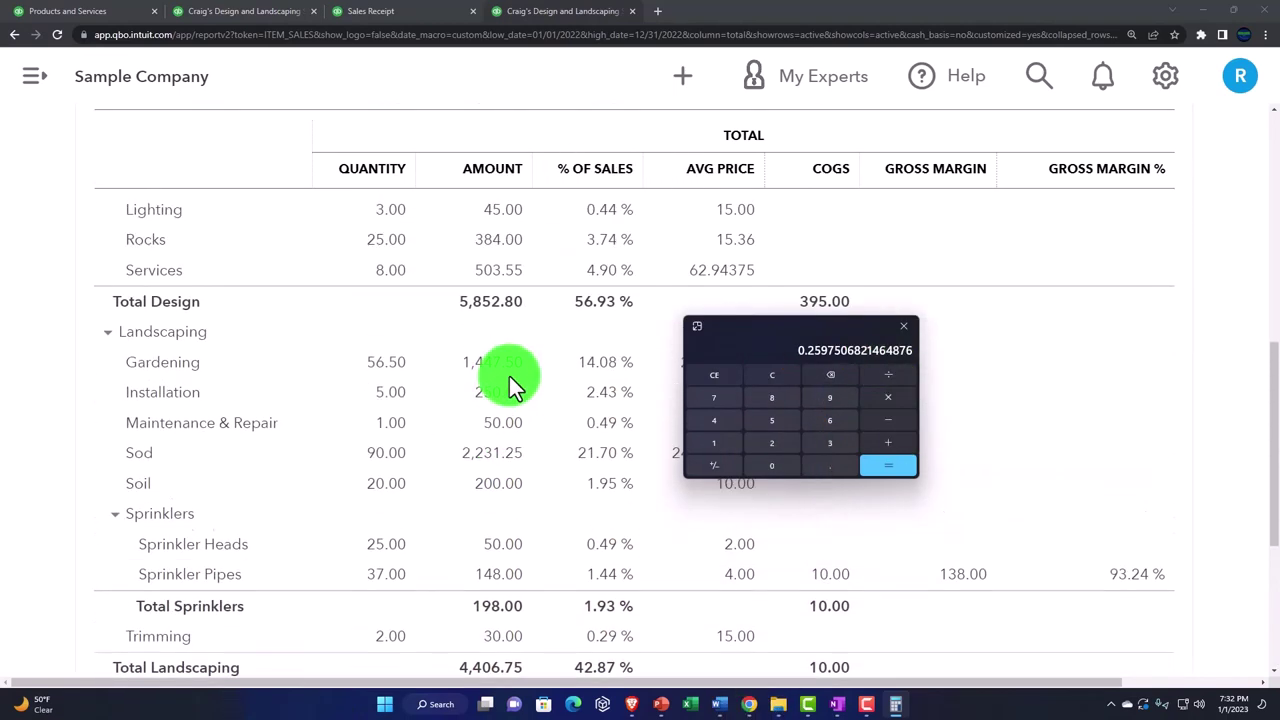
pyautogui.scroll(3, 547, 387)
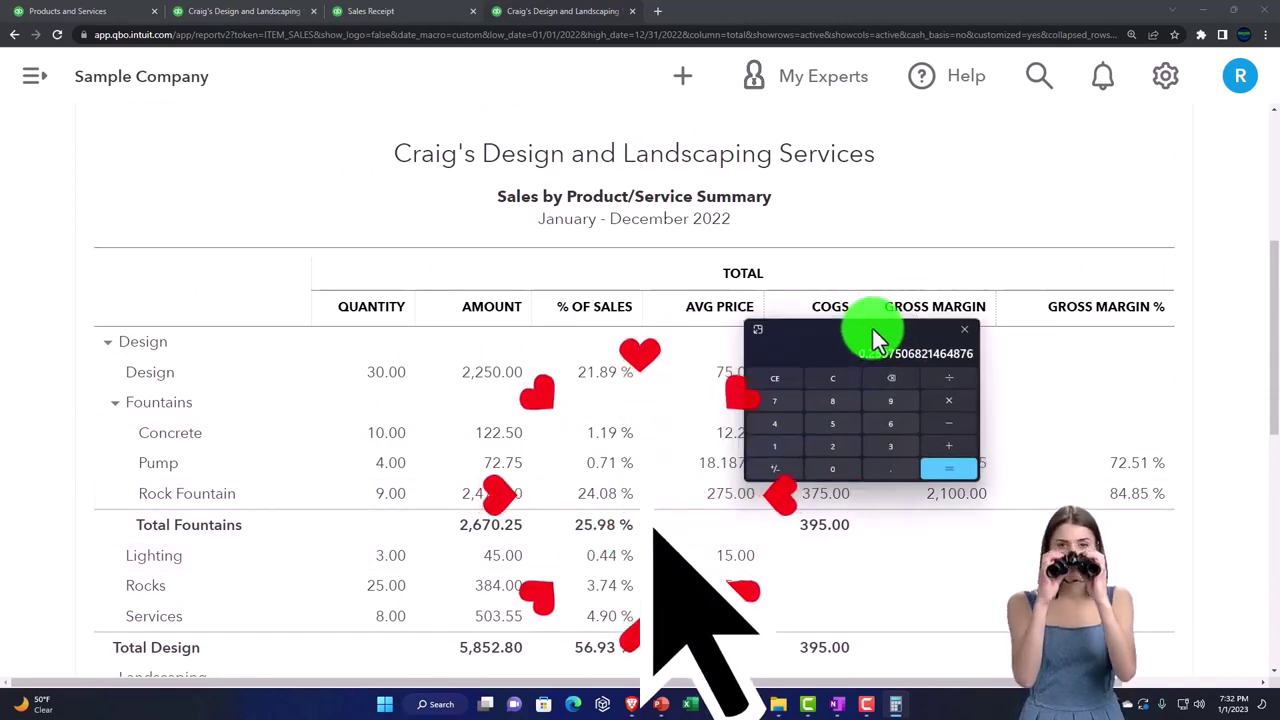
pyautogui.click(903, 326)
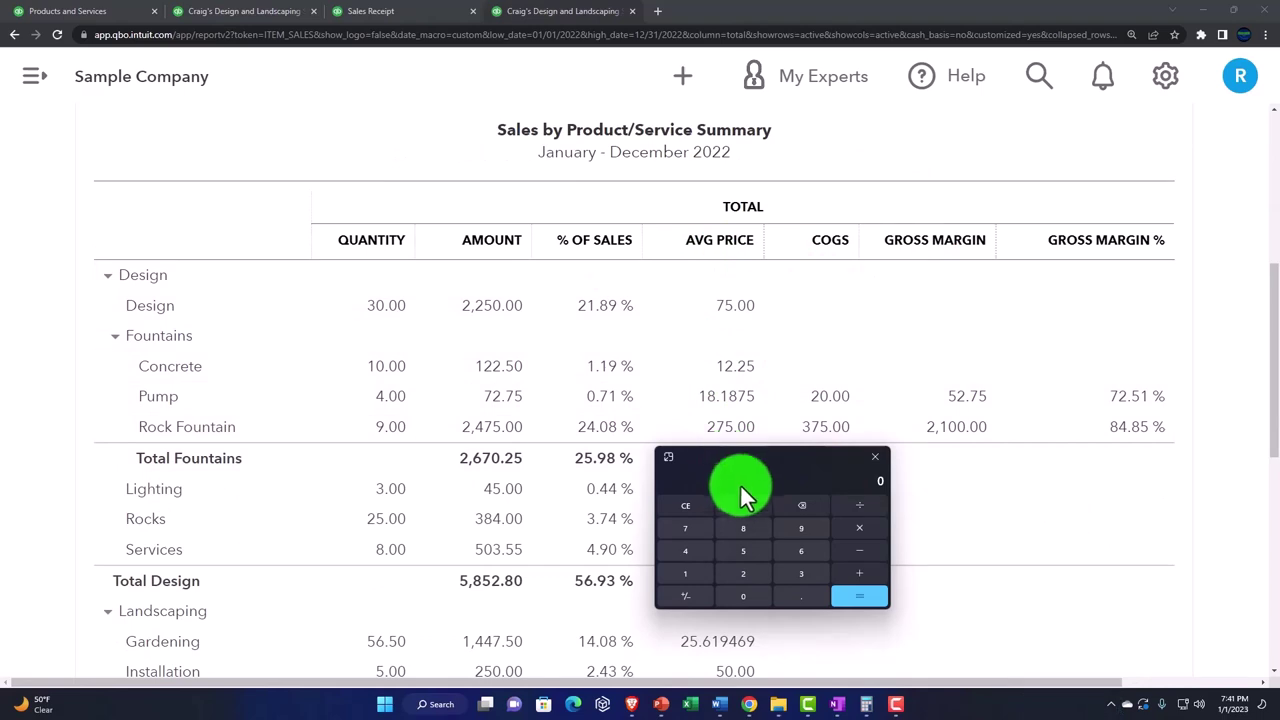
# Compute Rock Fountain's average price: 2,475 ÷ 9 = 275
pyautogui.press('2')
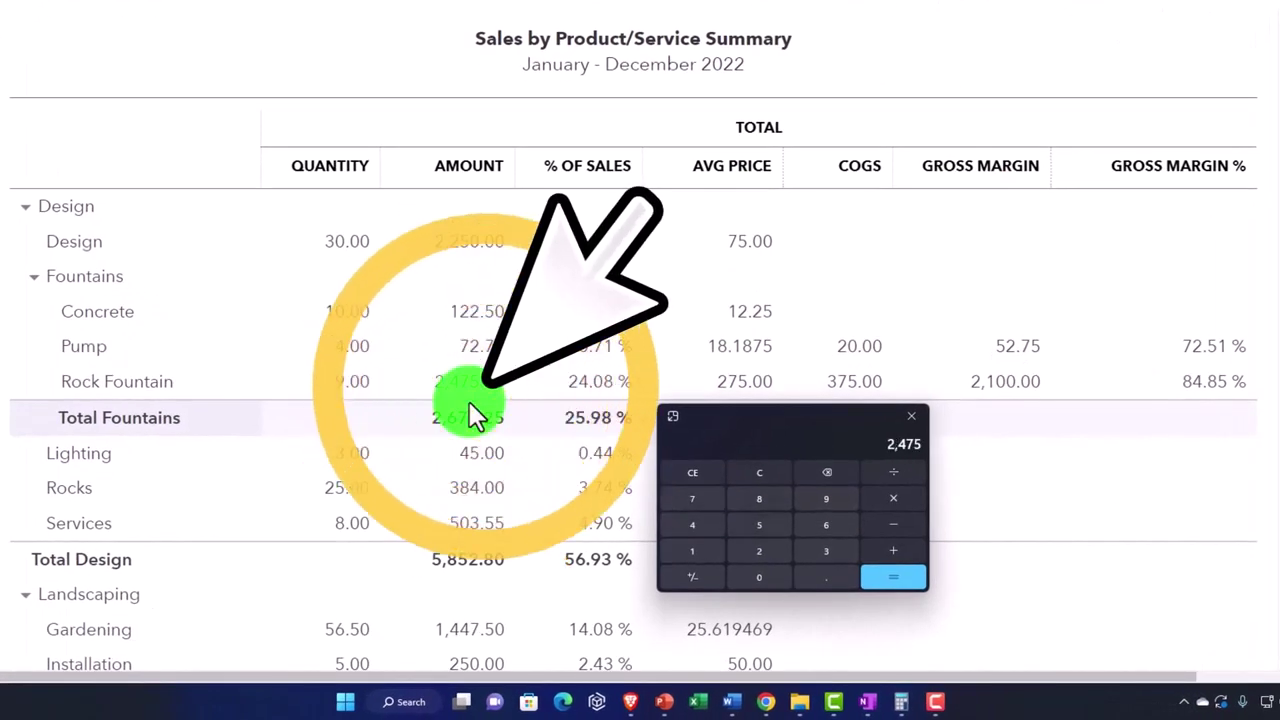
pyautogui.press('9')
pyautogui.press('Return')
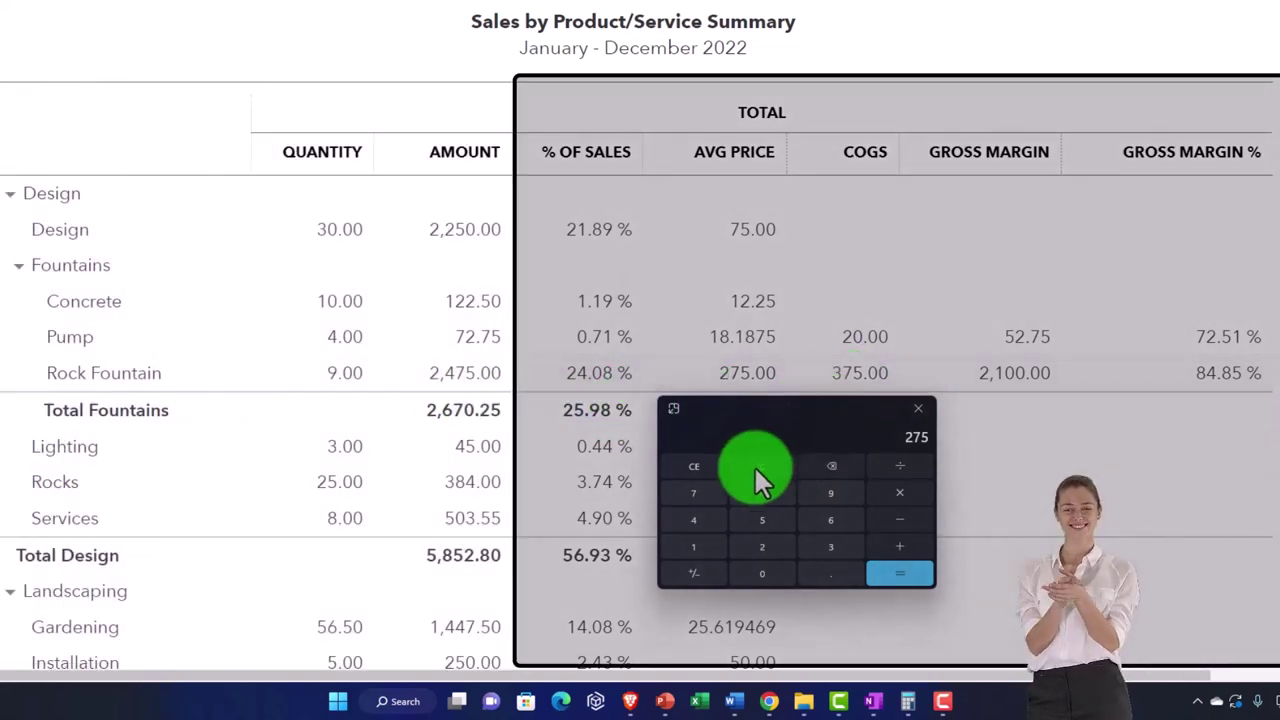
# Compute Rock Fountain's gross margin: 2475 − 375 = 2,100
pyautogui.click(755, 468)
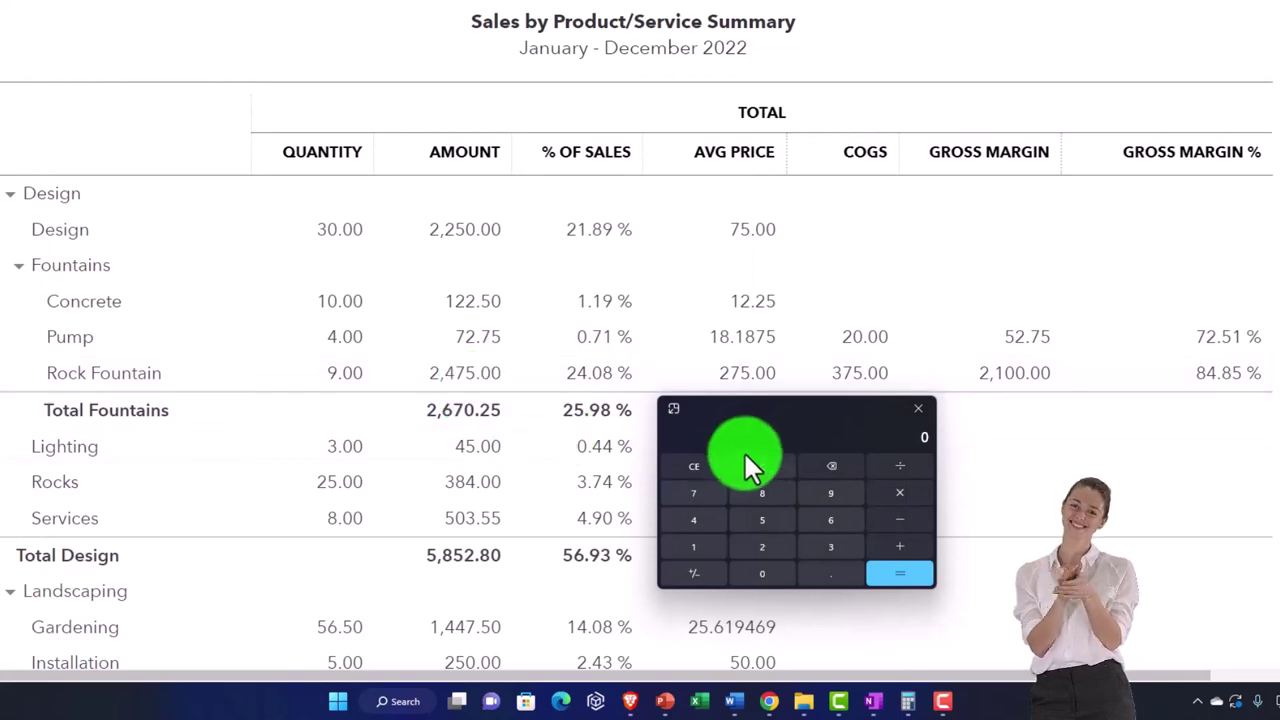
pyautogui.write('247')
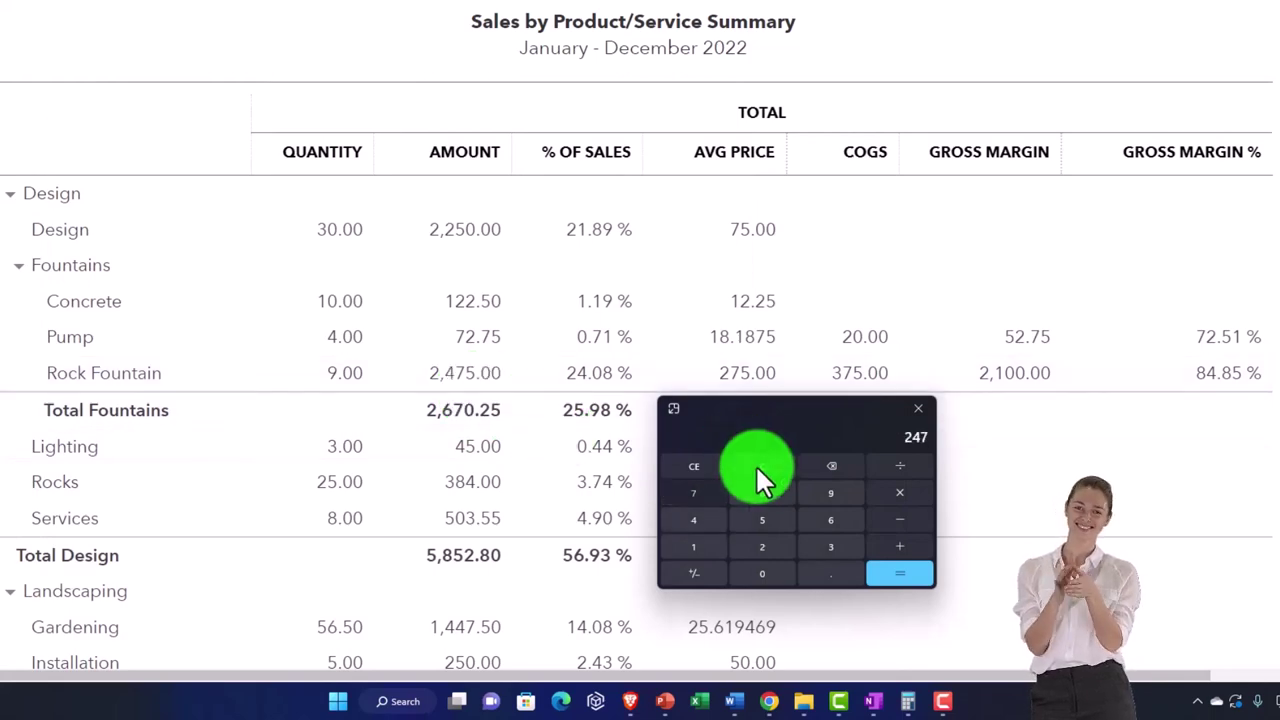
pyautogui.write('5')
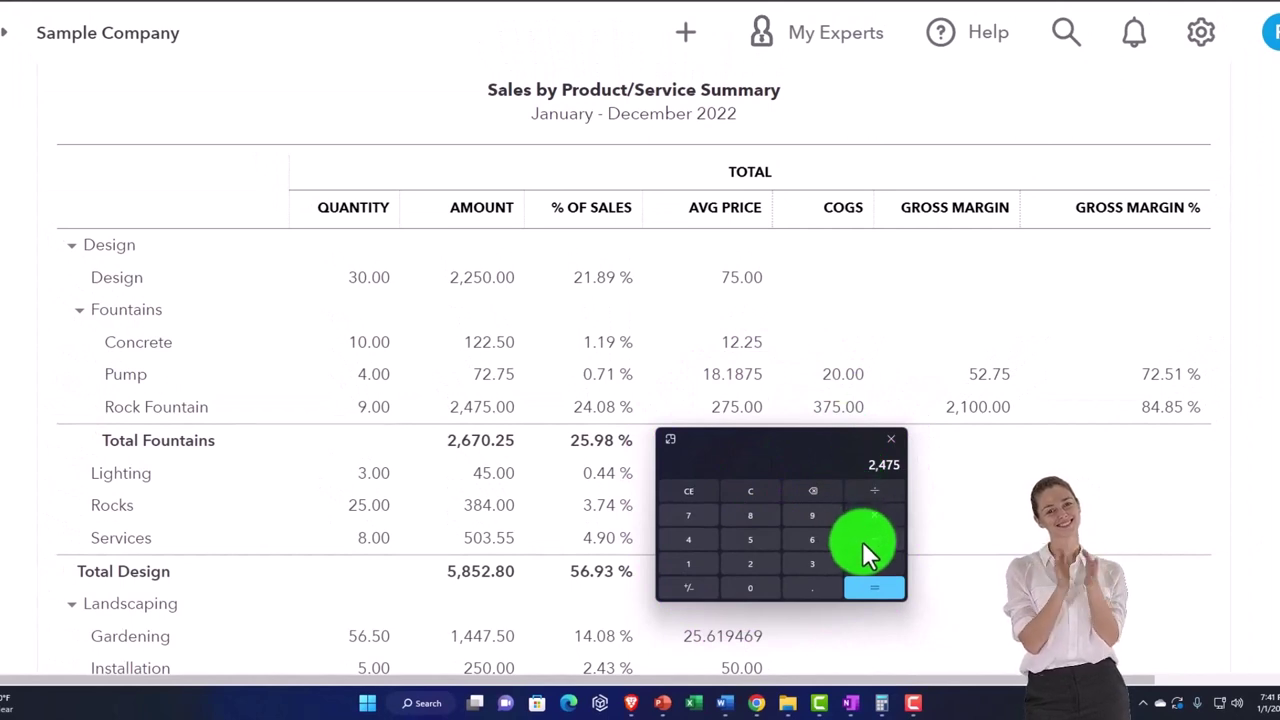
pyautogui.write('-375')
pyautogui.press('Return')
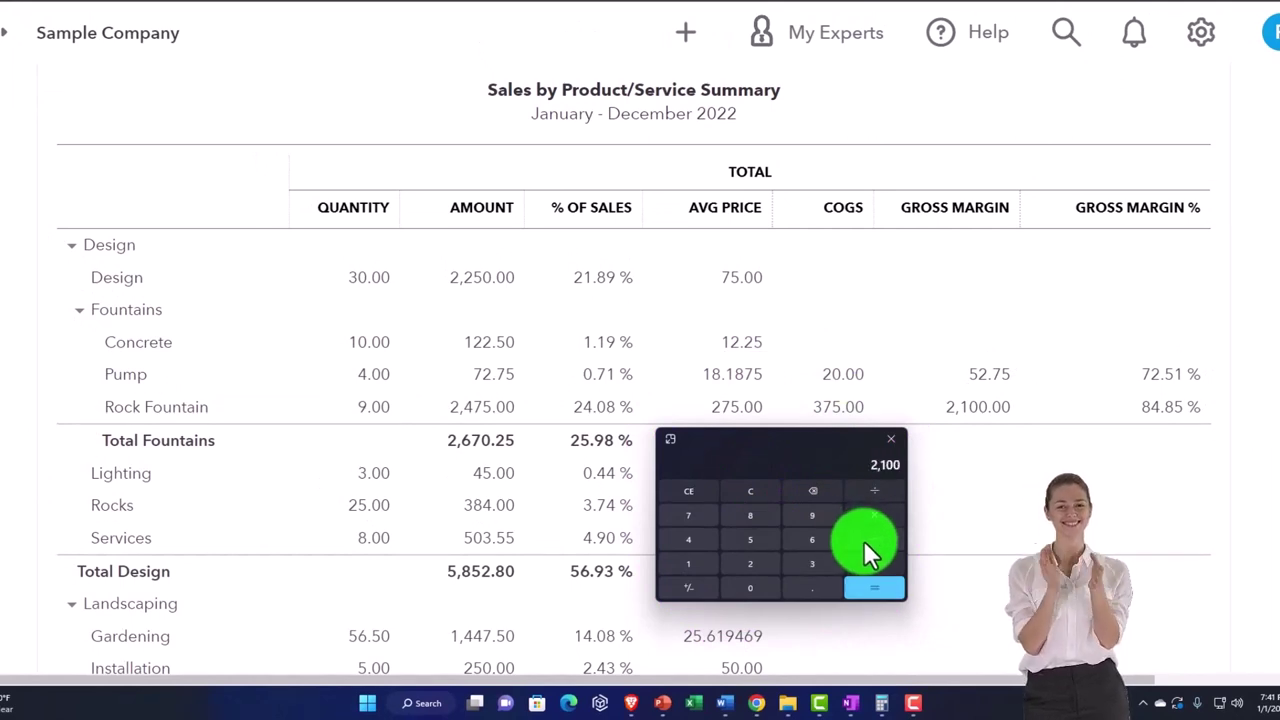
pyautogui.moveTo(801, 447); pyautogui.dragTo(914, 448)
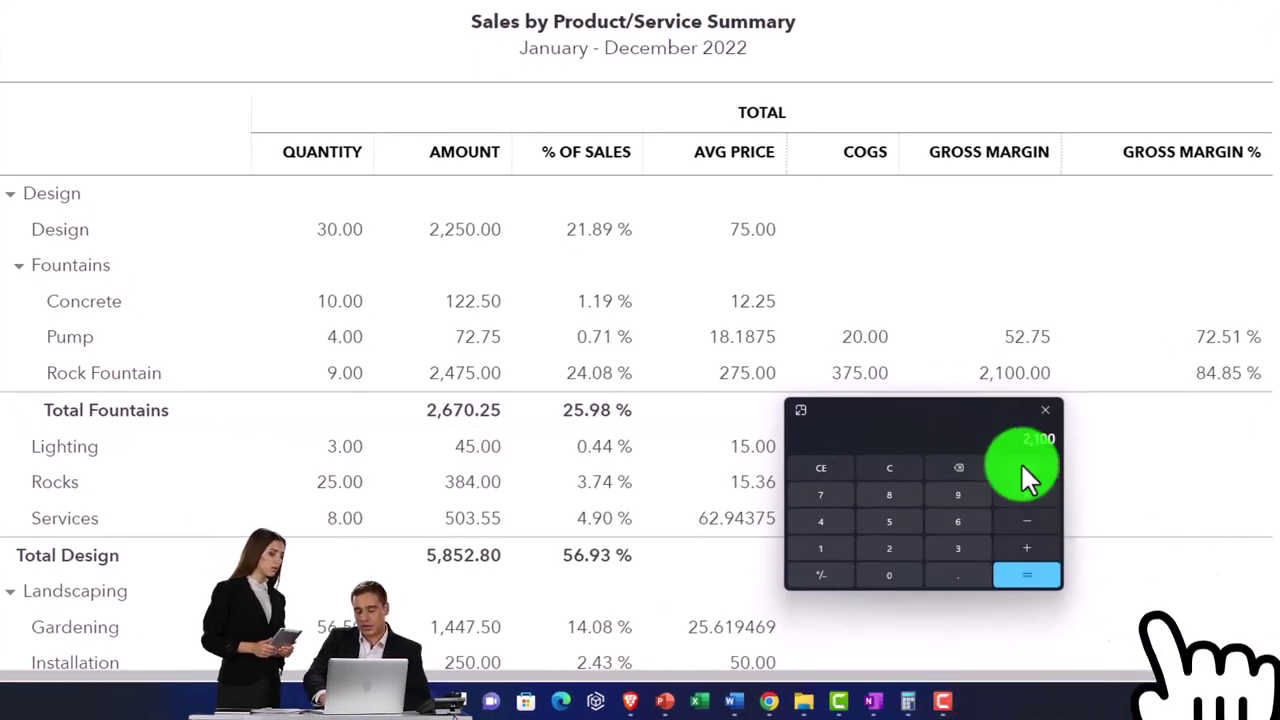
# Compute Rock Fountain's margin ratio 2,100 ÷ 2,475, then subtract 1 from it
pyautogui.write('2,475')
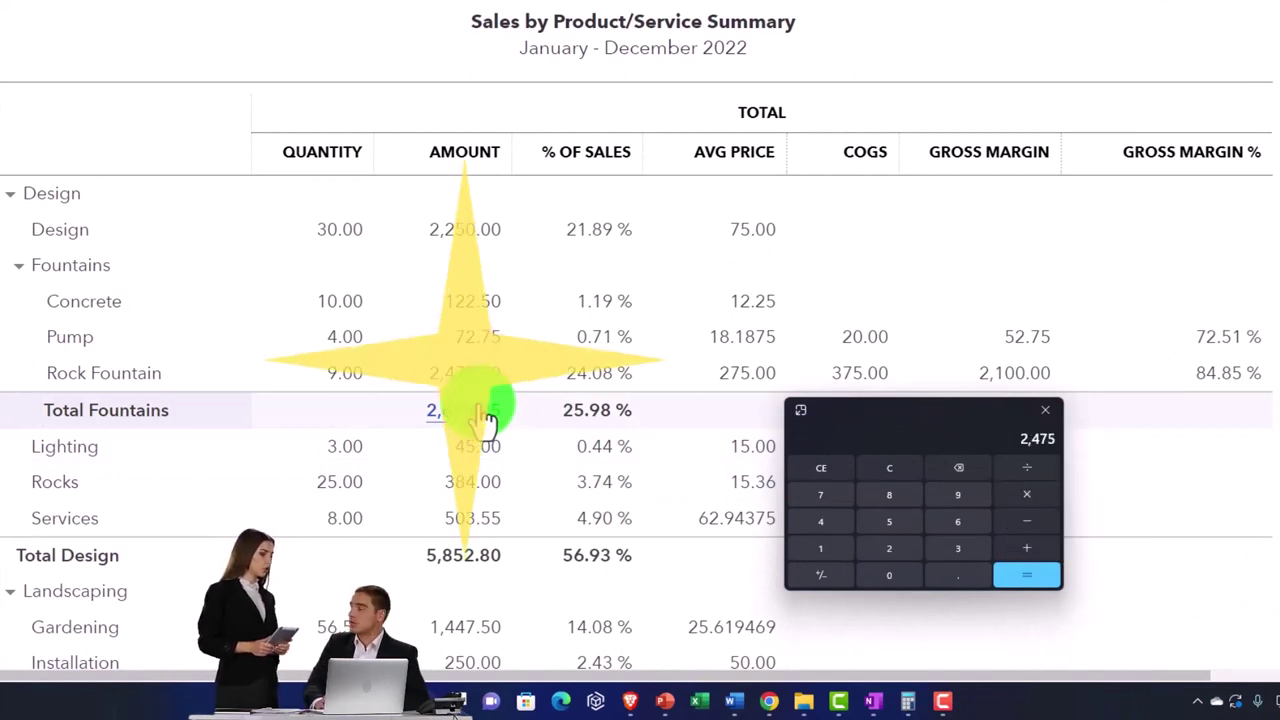
pyautogui.press('Return')
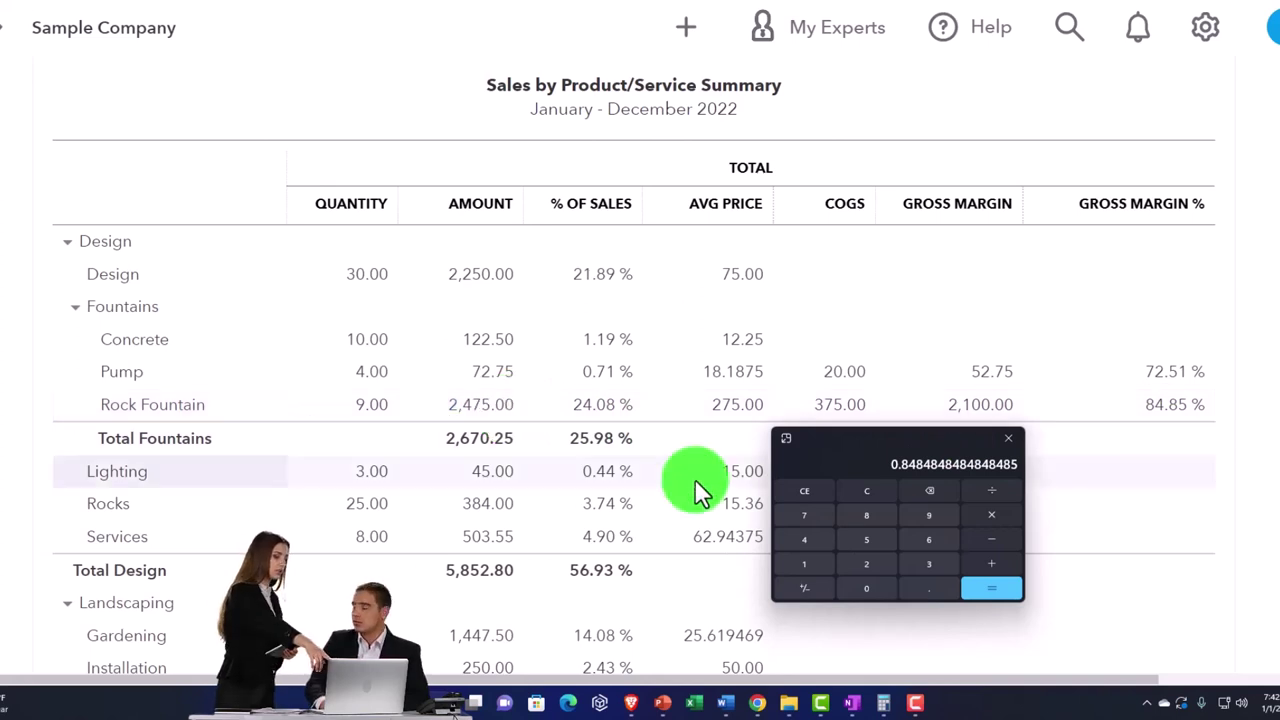
pyautogui.click(1000, 543)
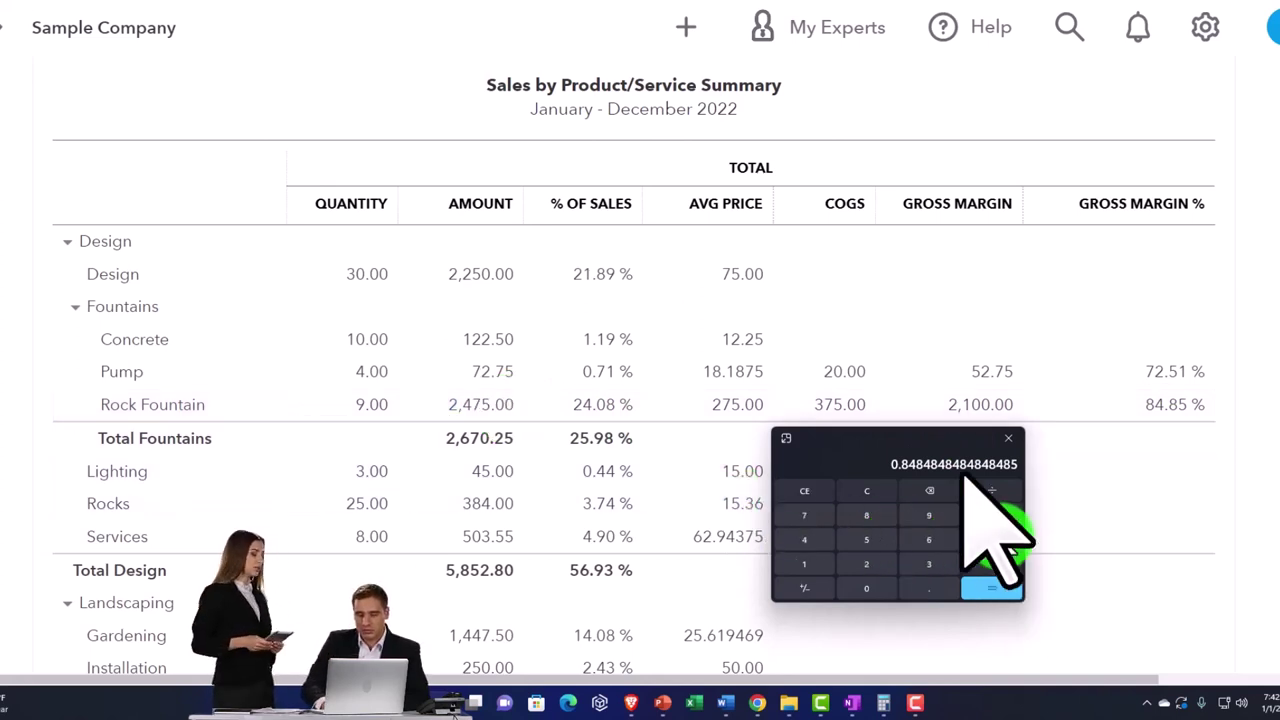
pyautogui.press('1')
pyautogui.press('Return')
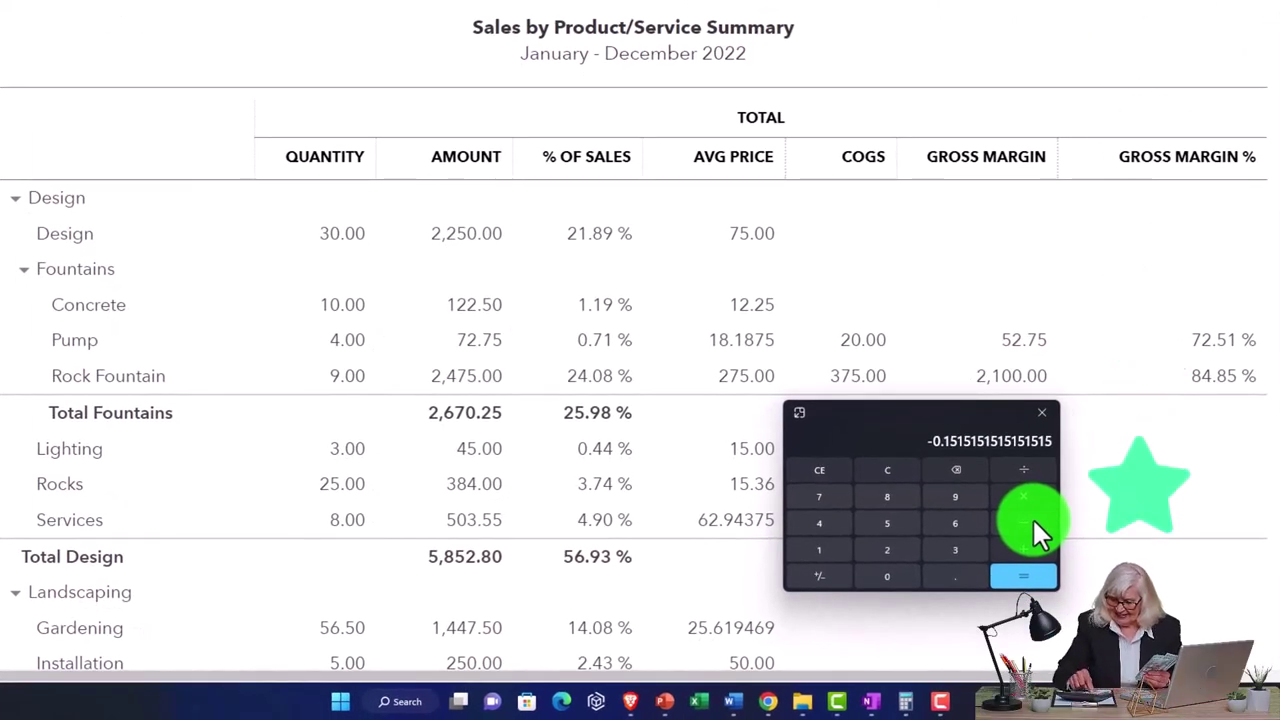
# Compute the 375 COGS share of 2,475 (15.15 %) and move Calculator to the right edge
pyautogui.click(889, 469)
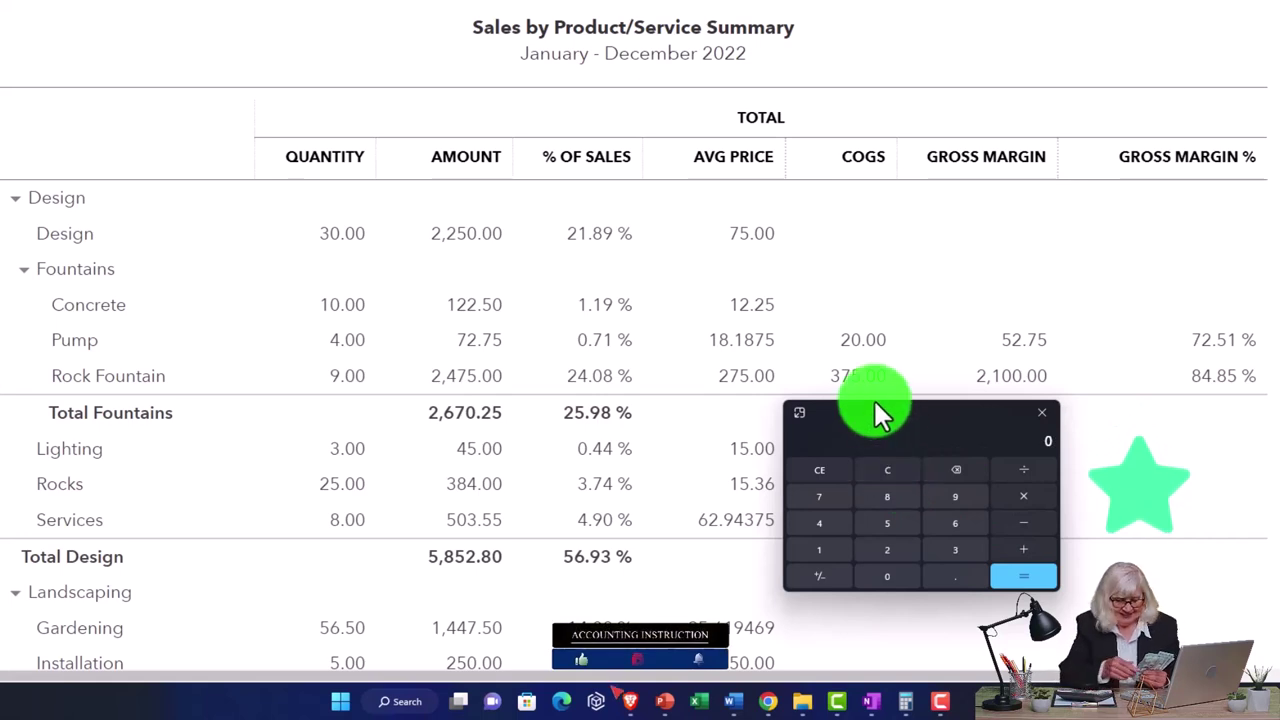
pyautogui.write('375')
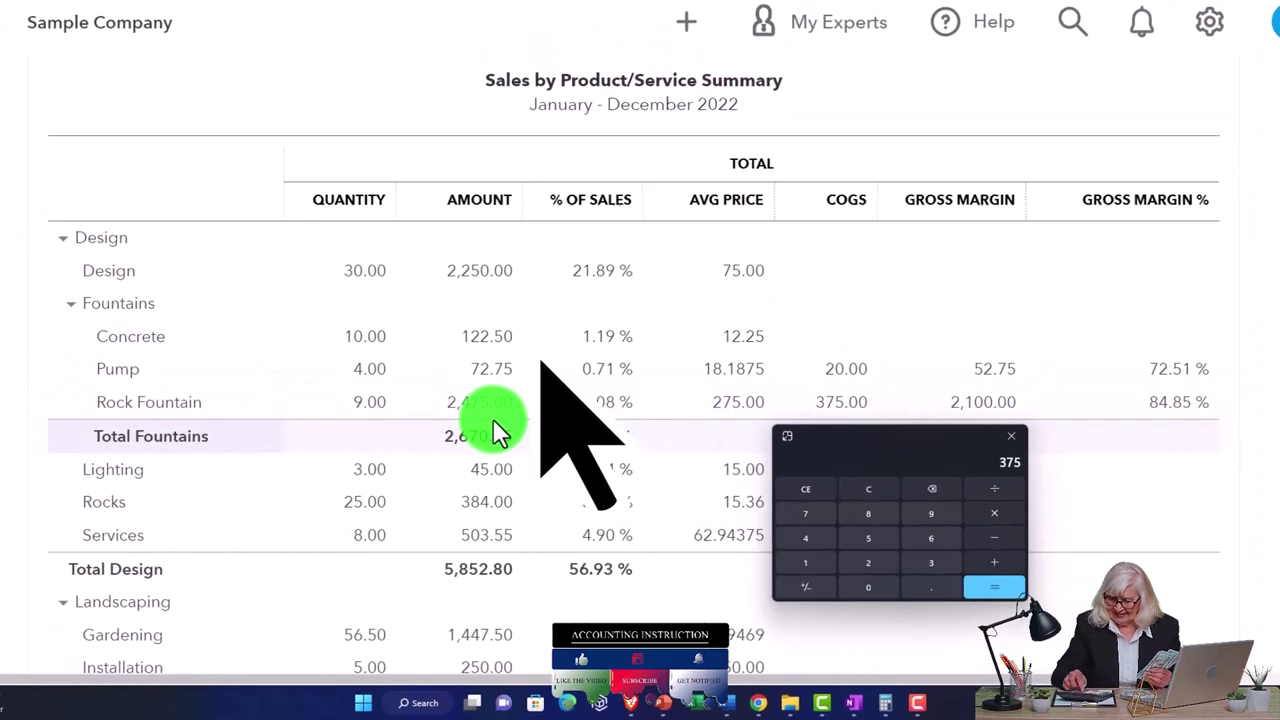
pyautogui.write('2,475')
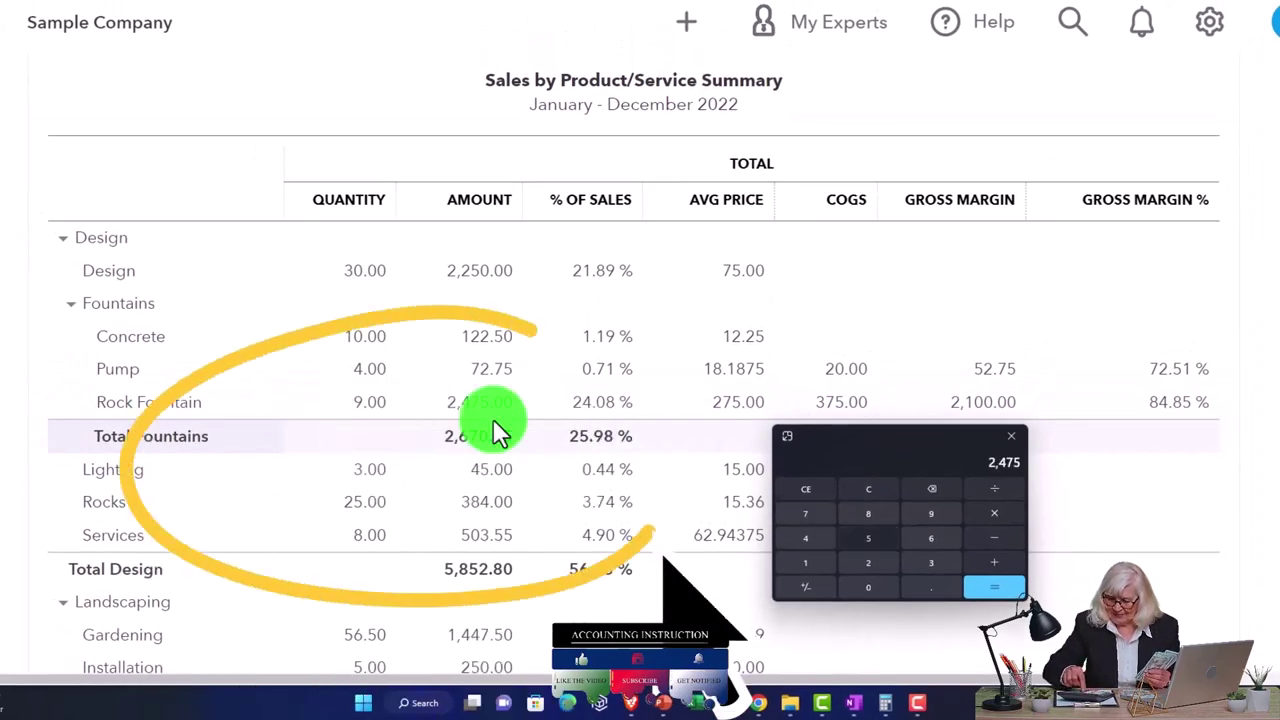
pyautogui.press('Return')
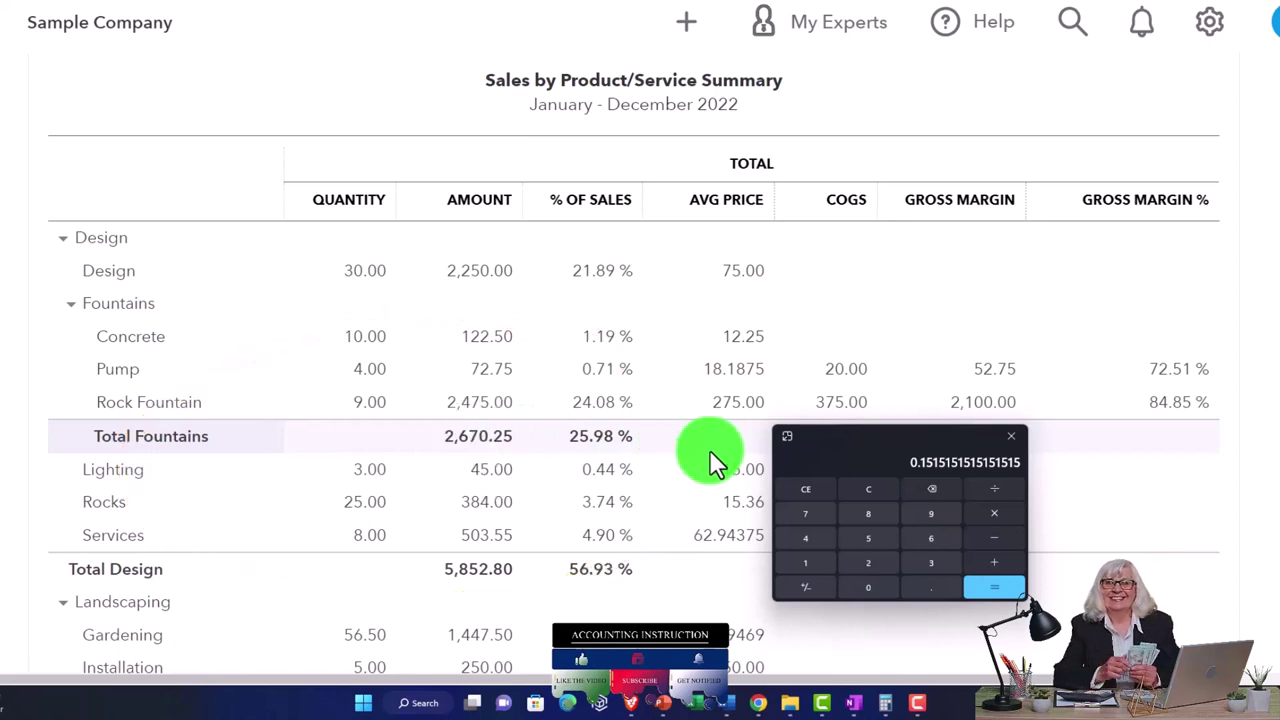
pyautogui.moveTo(851, 438)
pyautogui.mouseDown()
pyautogui.moveTo(1195, 380)
pyautogui.moveTo(1279, 380)
pyautogui.mouseUp()
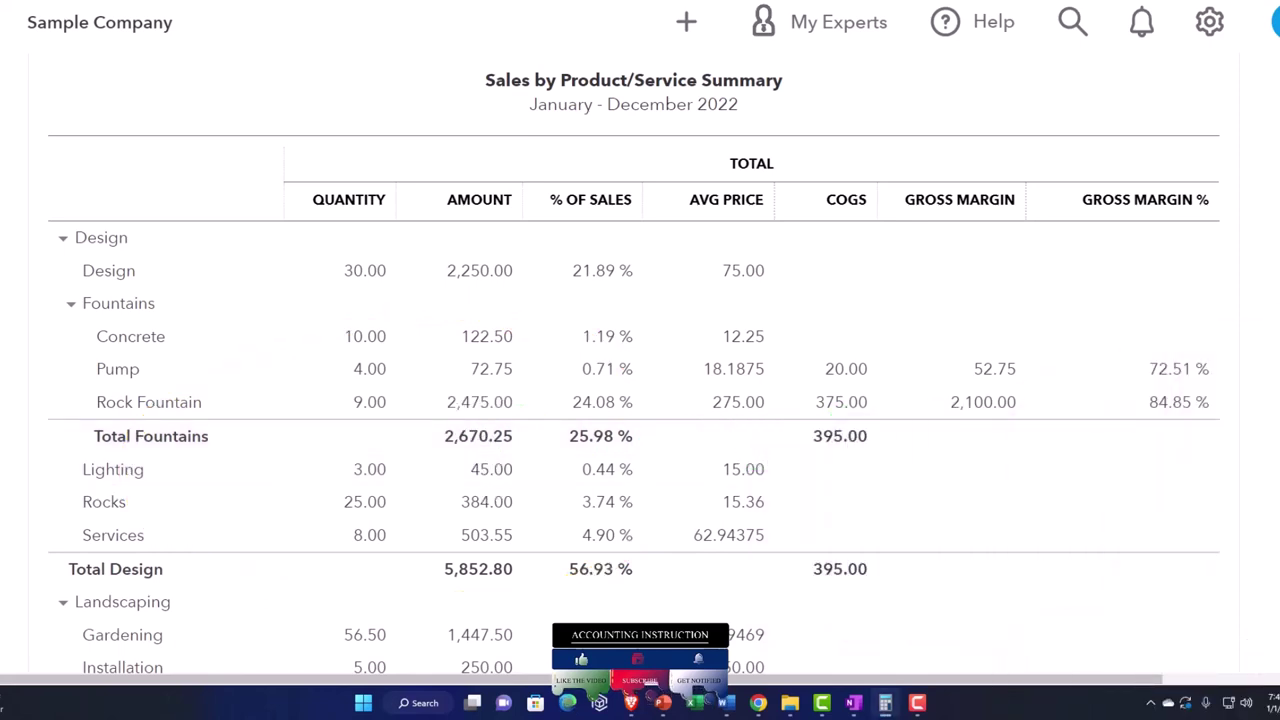